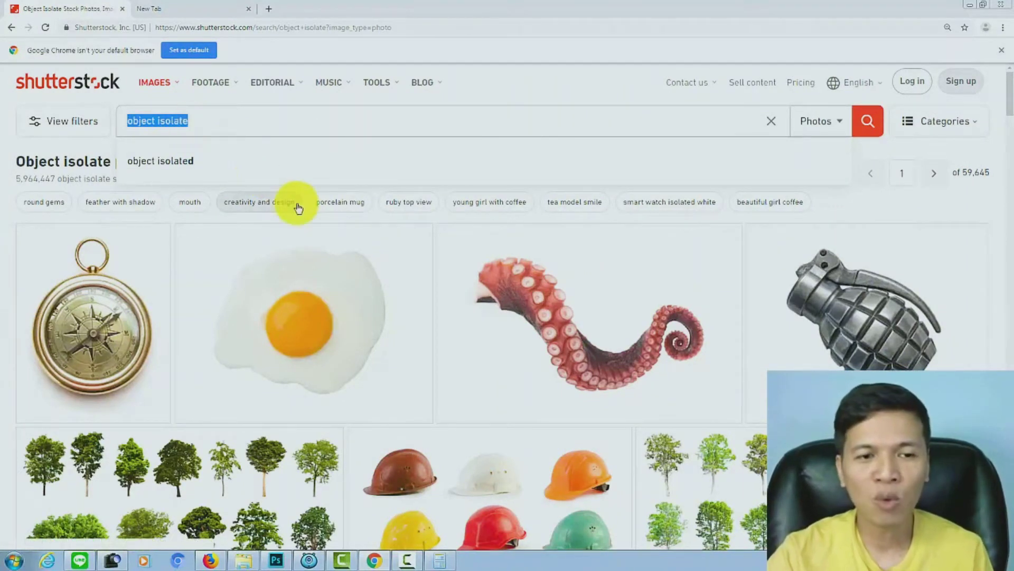
- Scroll through the Shutterstock tree-photo results before moving to Photoshop's recent-files start screen
scroll(551, 163, "down", 1)
scroll(576, 190, "down", 1)
scroll(590, 352, "down", 1)
scroll(401, 338, "down", 1)
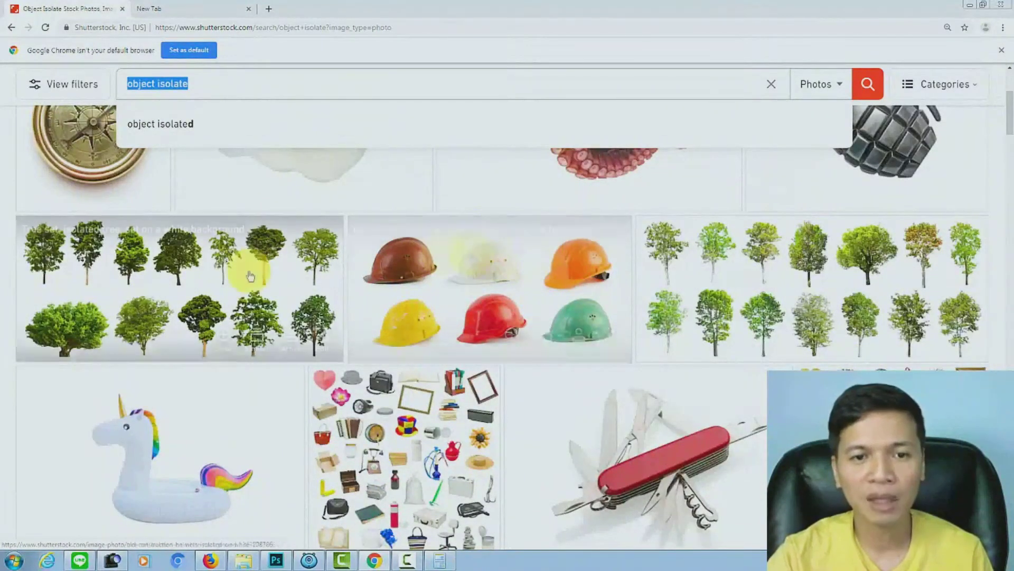
scroll(429, 289, "down", 1)
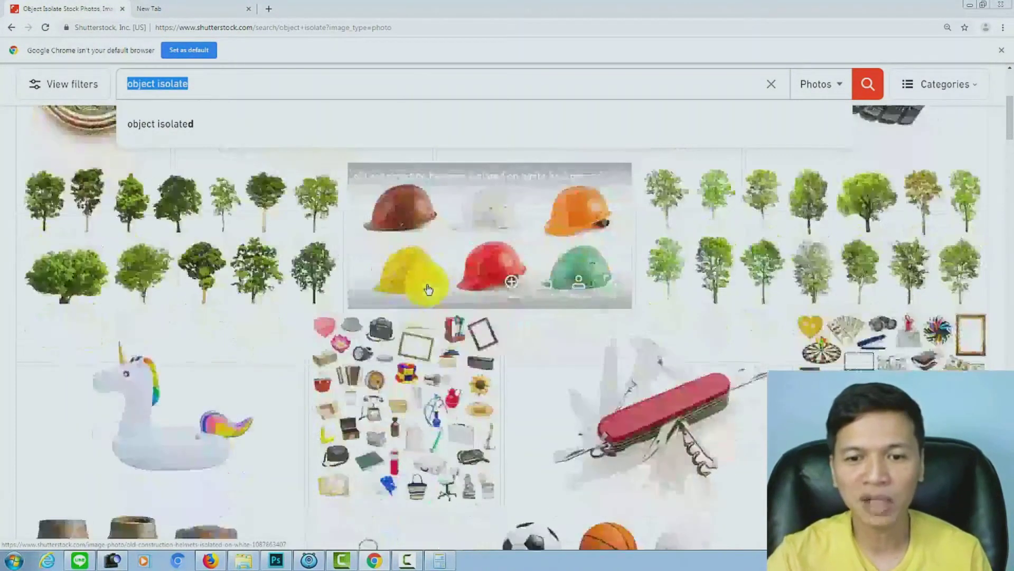
scroll(887, 401, "down", 1)
scroll(355, 151, "down", 10)
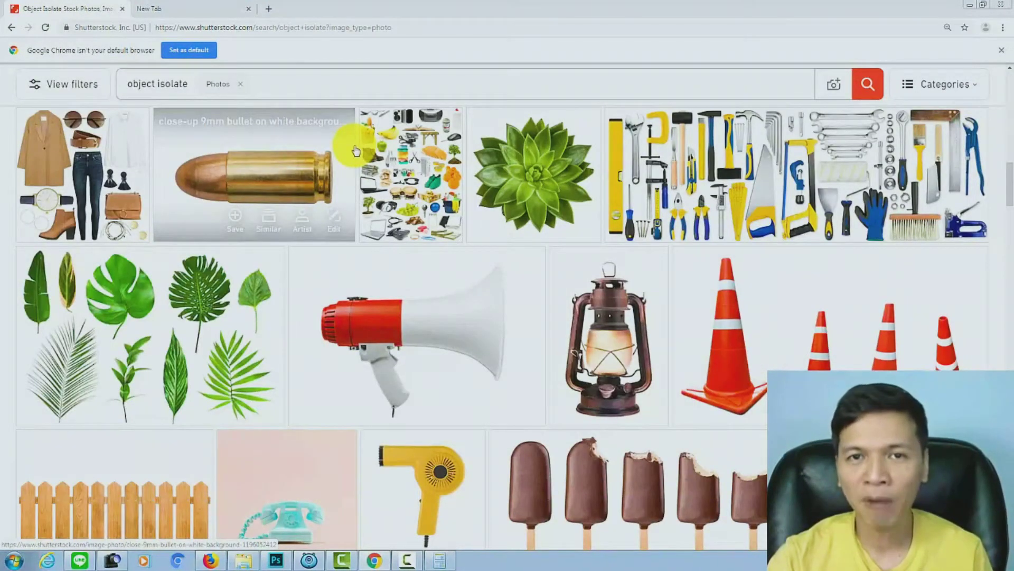
scroll(336, 201, "down", 1)
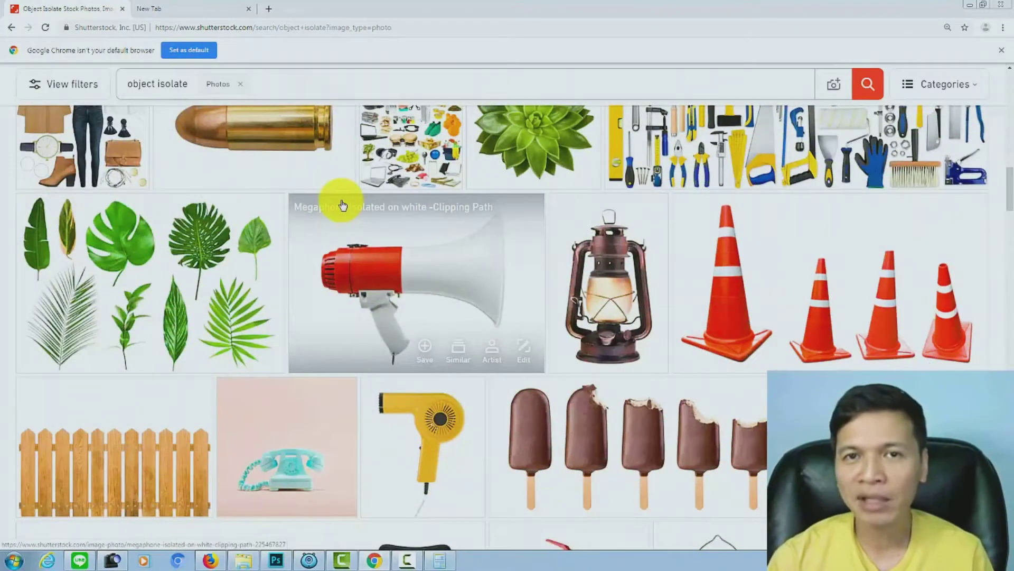
scroll(343, 205, "down", 2)
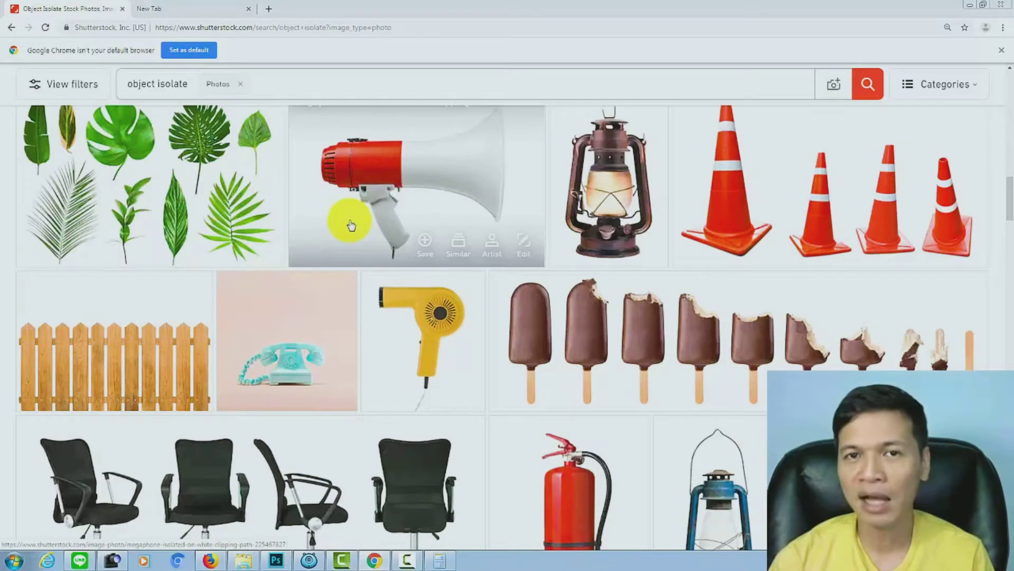
scroll(346, 222, "up", 5)
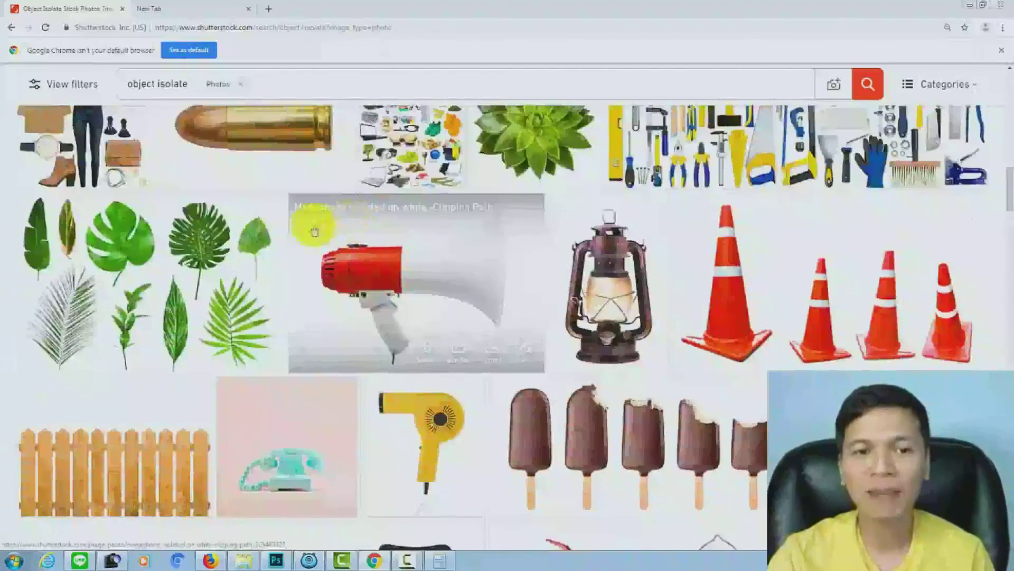
scroll(422, 169, "up", 5)
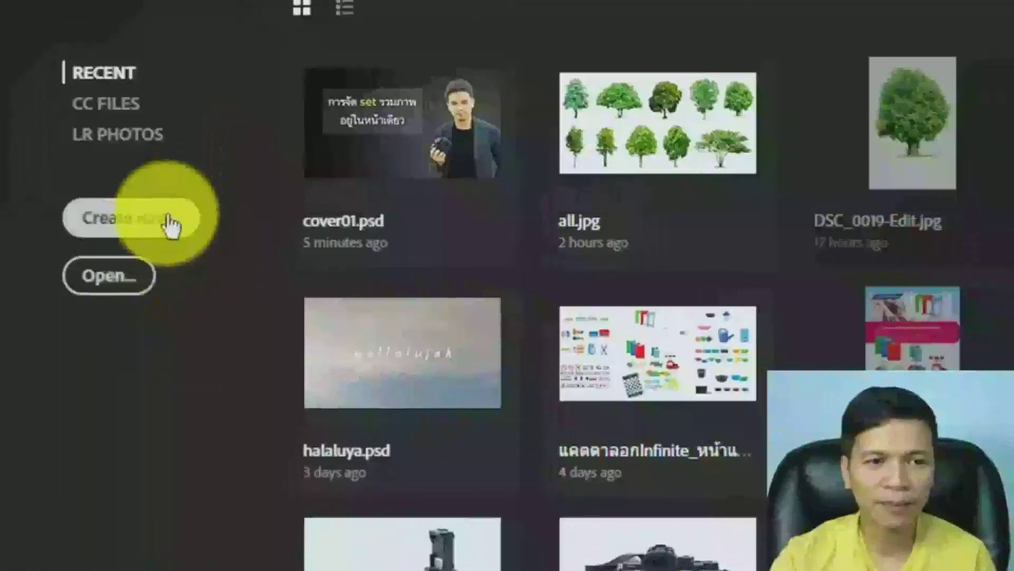
- Create a new document 9000 pixels wide by 5000 pixels high
left_click(170, 224)
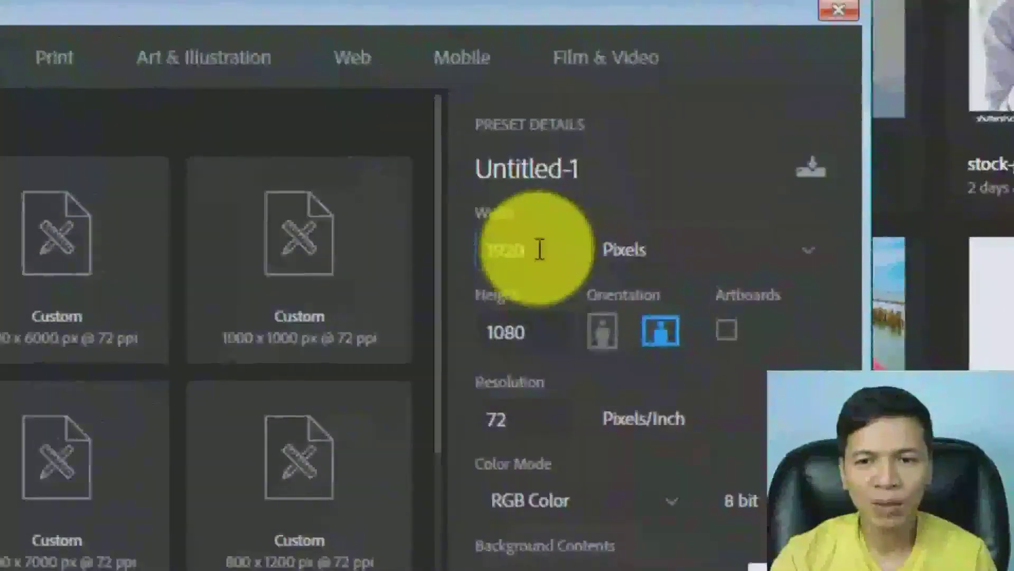
left_click(539, 336)
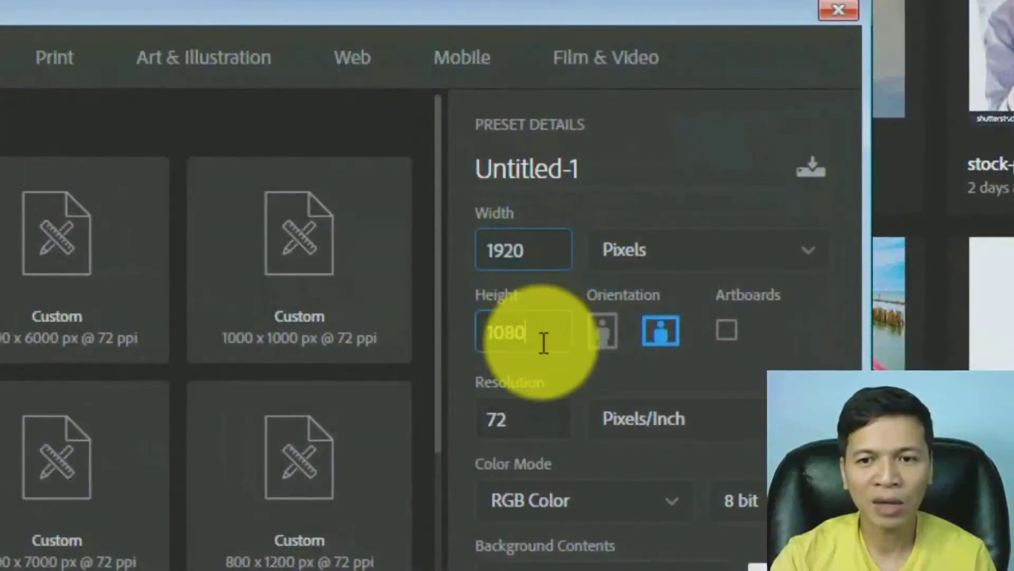
double_click(551, 249)
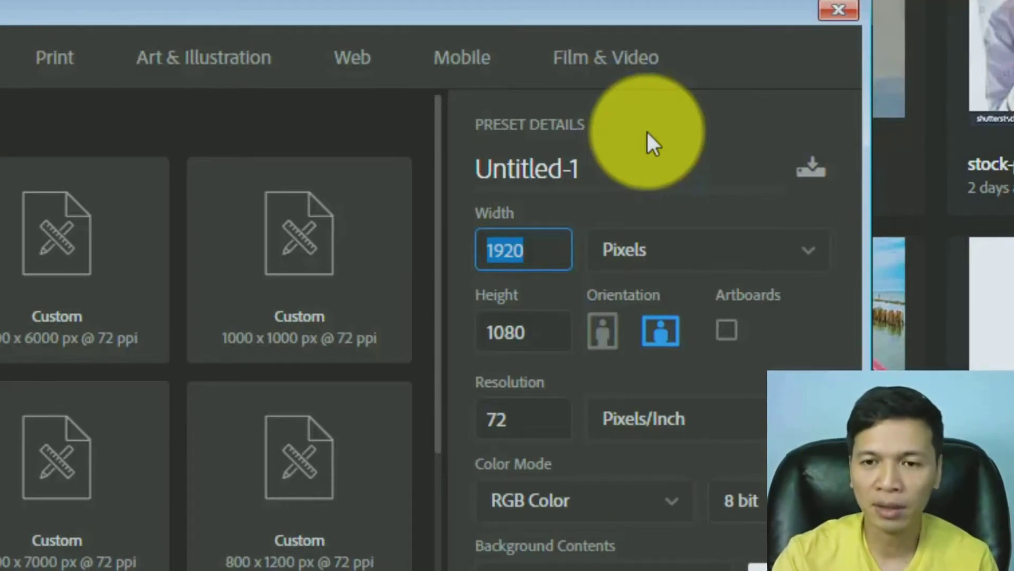
type("9000")
double_click(537, 338)
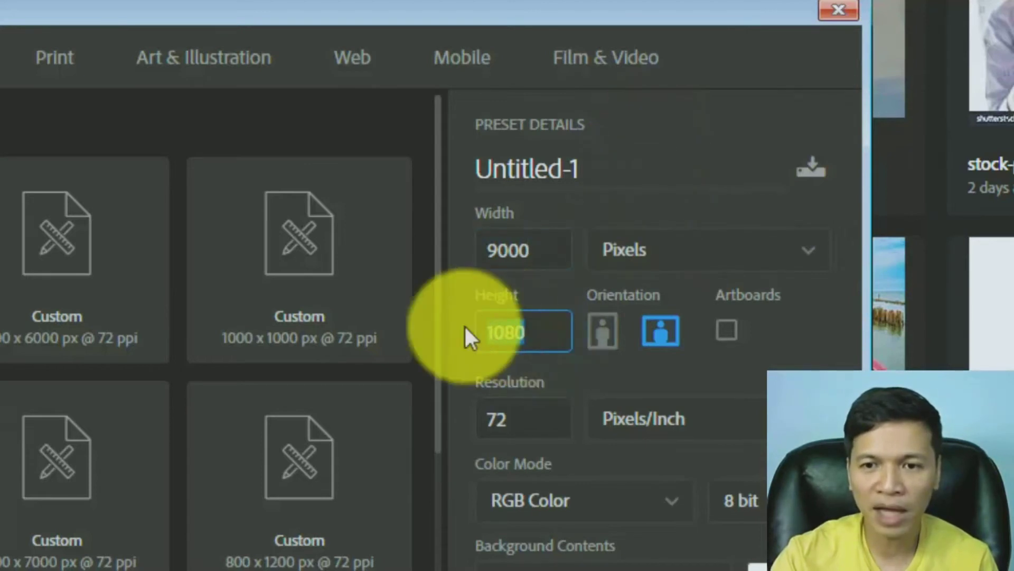
type("5000")
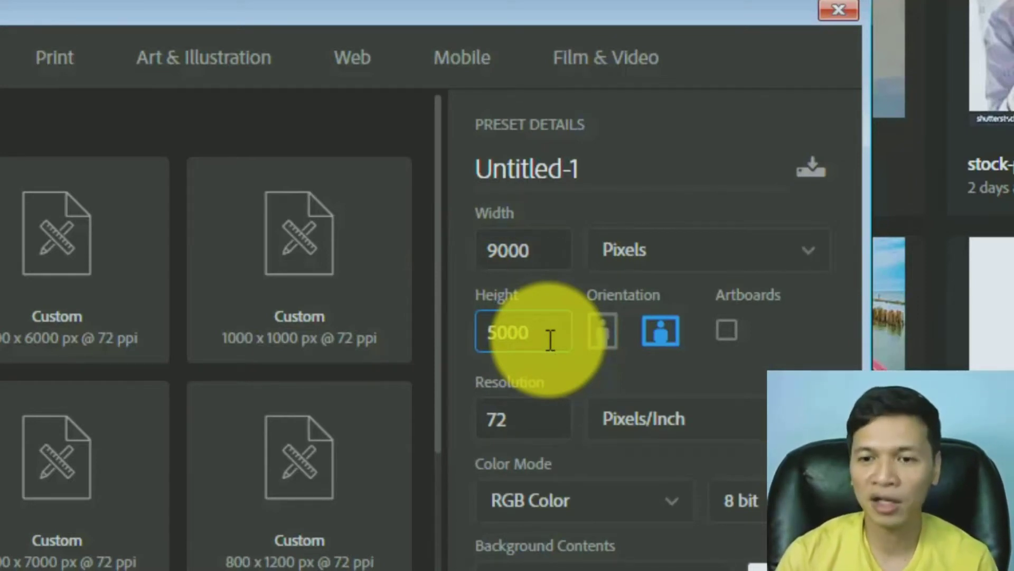
left_click(689, 256)
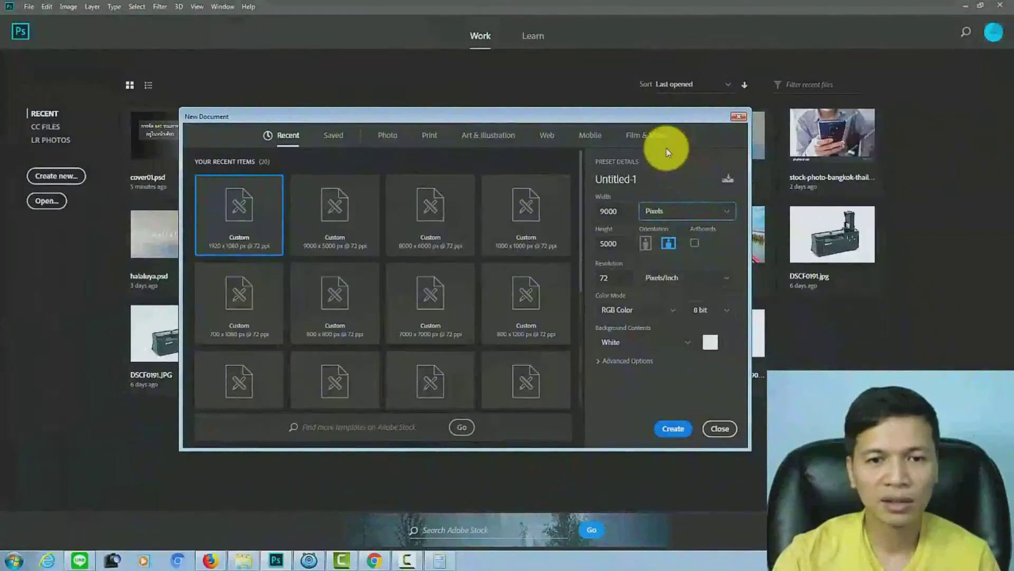
left_click(670, 428)
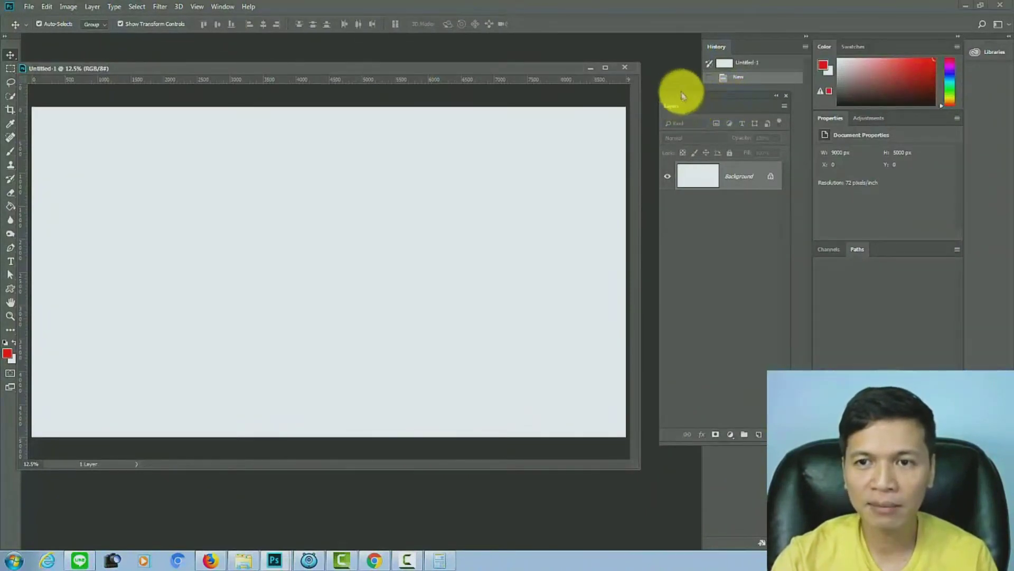
- Float the Layers and History panels and close the Libraries, Color, Properties and Paths panels
left_click_drag(680, 93, 678, 118)
left_click_drag(718, 48, 686, 46)
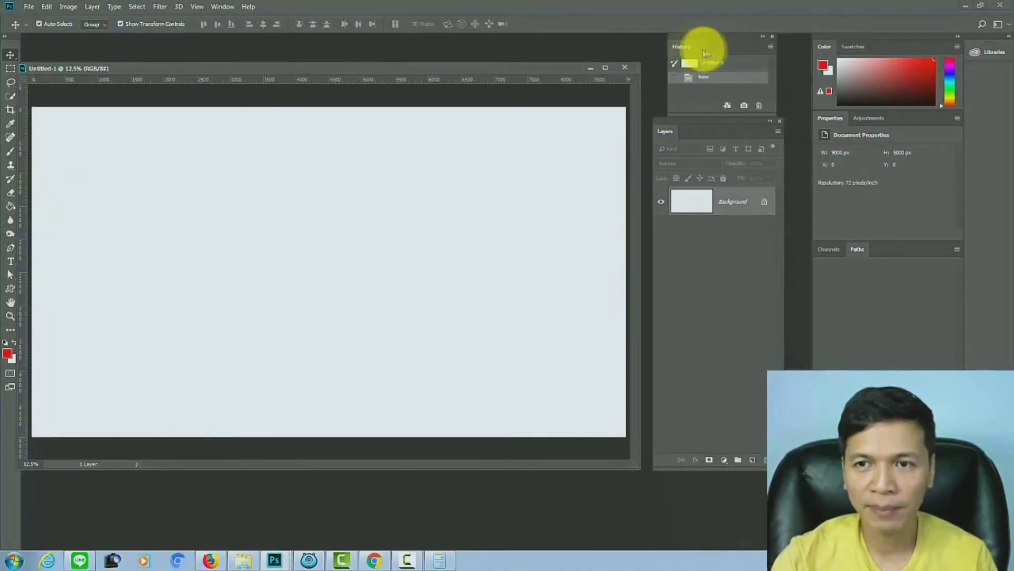
left_click_drag(946, 31, 953, 49)
left_click(966, 36)
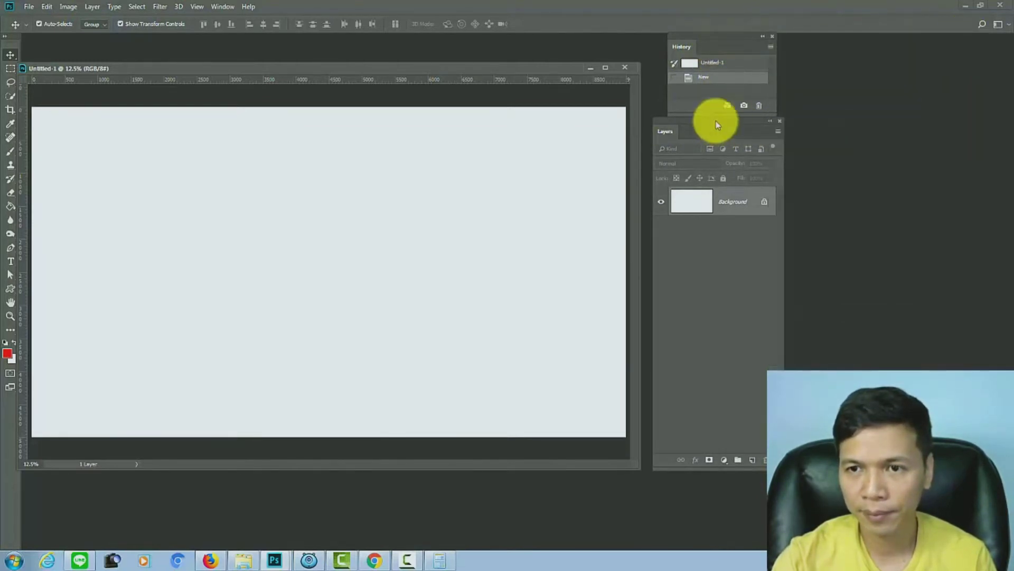
left_click_drag(716, 120, 830, 95)
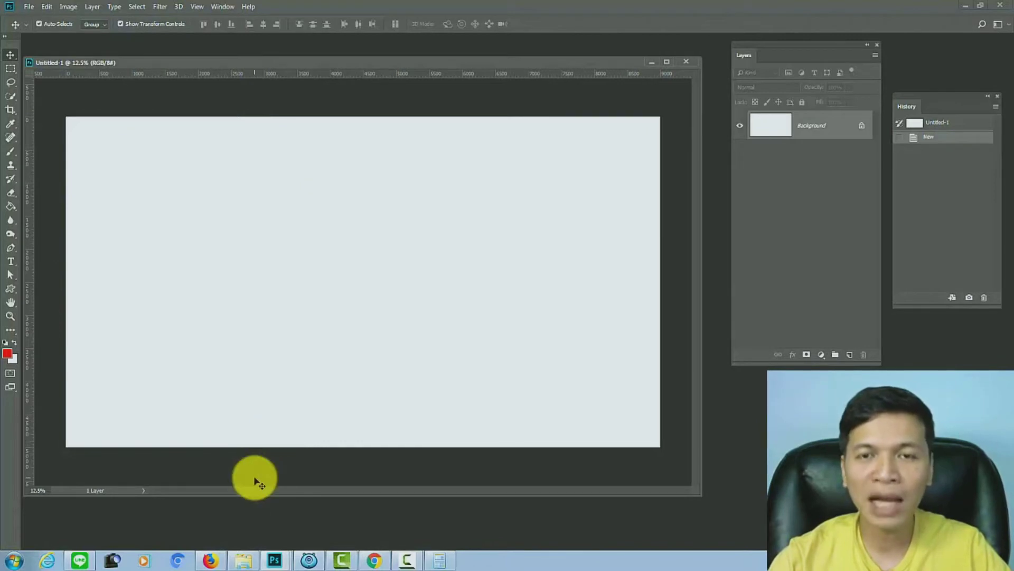
left_click(243, 560)
- Arrange the tree-image folder window so the Photoshop canvas stays visible
left_click_drag(736, 93, 657, 134)
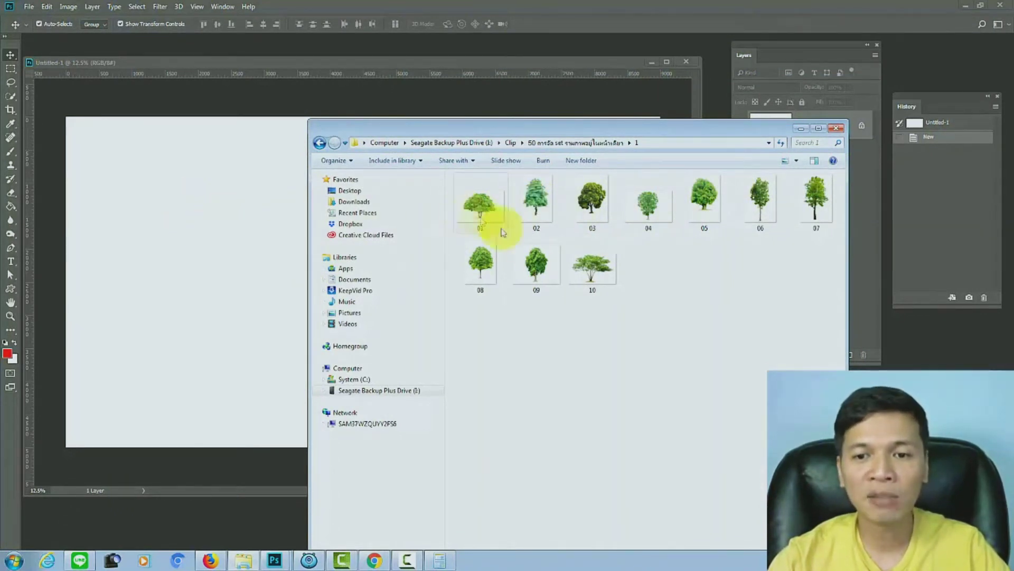
left_click(239, 199)
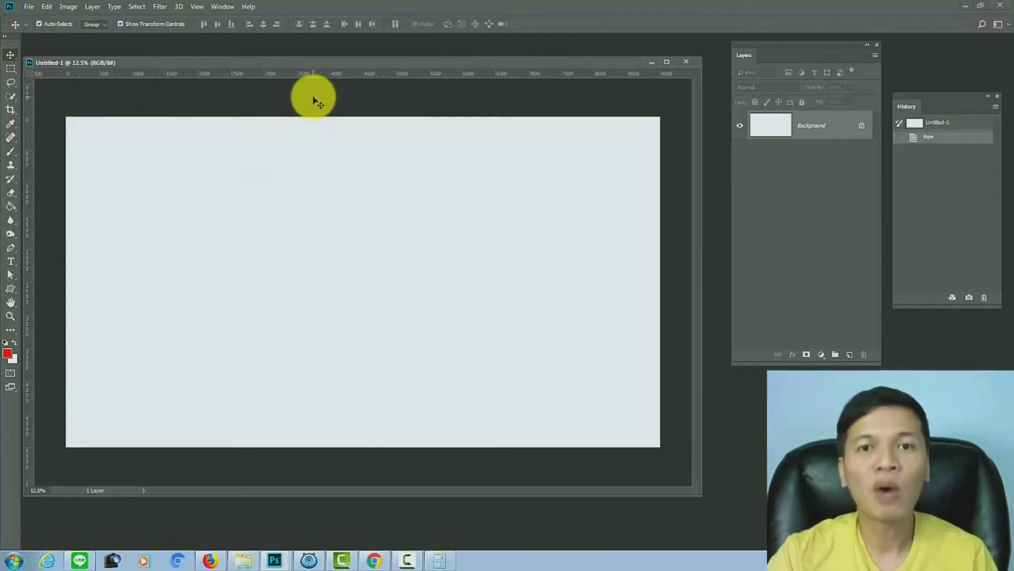
left_click(244, 560)
left_click_drag(691, 129, 776, 60)
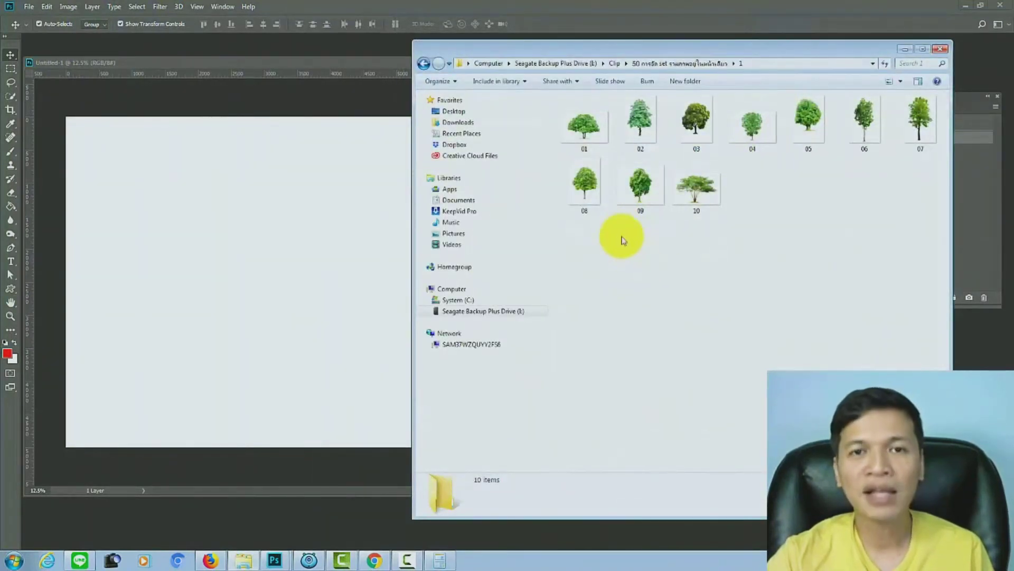
- Place tree 01 on the canvas, enlarged and positioned in the top-left corner
left_click_drag(584, 127, 205, 228)
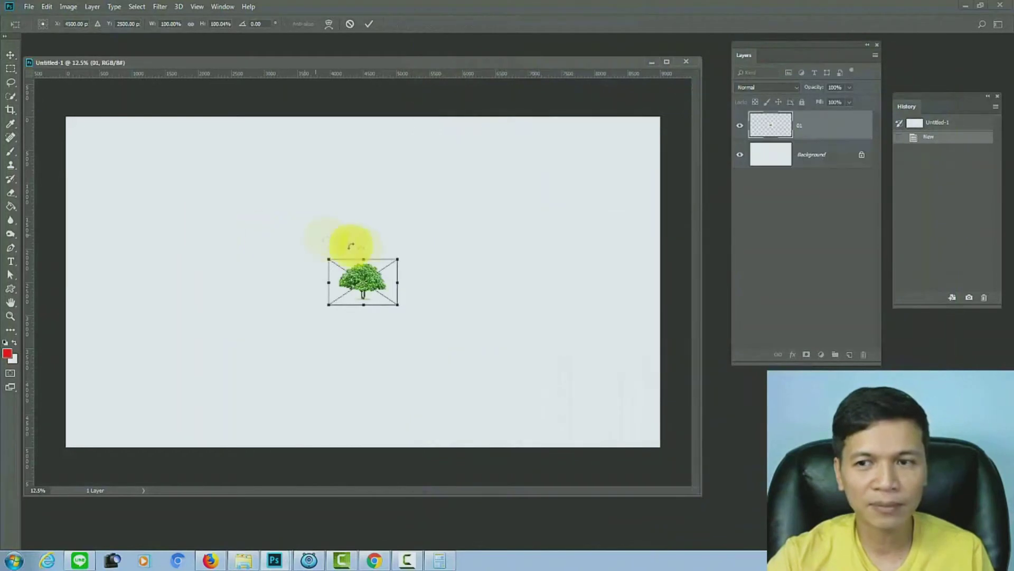
mouse_move(363, 275)
left_mouse_down()
mouse_move(102, 145)
mouse_move(107, 134)
mouse_move(144, 179)
mouse_move(141, 233)
mouse_move(157, 204)
mouse_move(211, 220)
mouse_move(227, 240)
mouse_move(174, 204)
mouse_move(203, 226)
left_mouse_up()
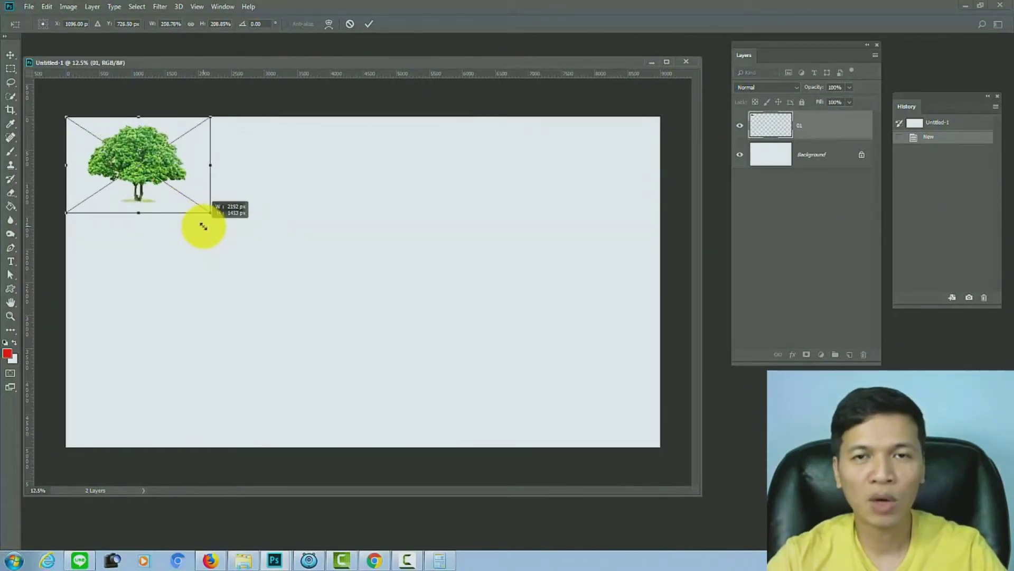
left_click_drag(204, 226, 244, 249)
left_click_drag(203, 182, 188, 191)
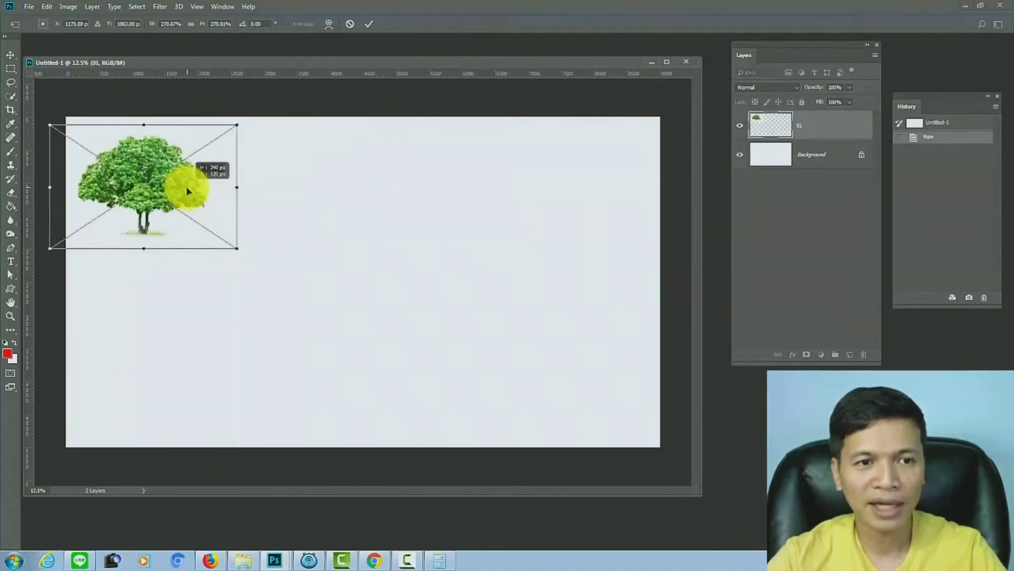
key("Return")
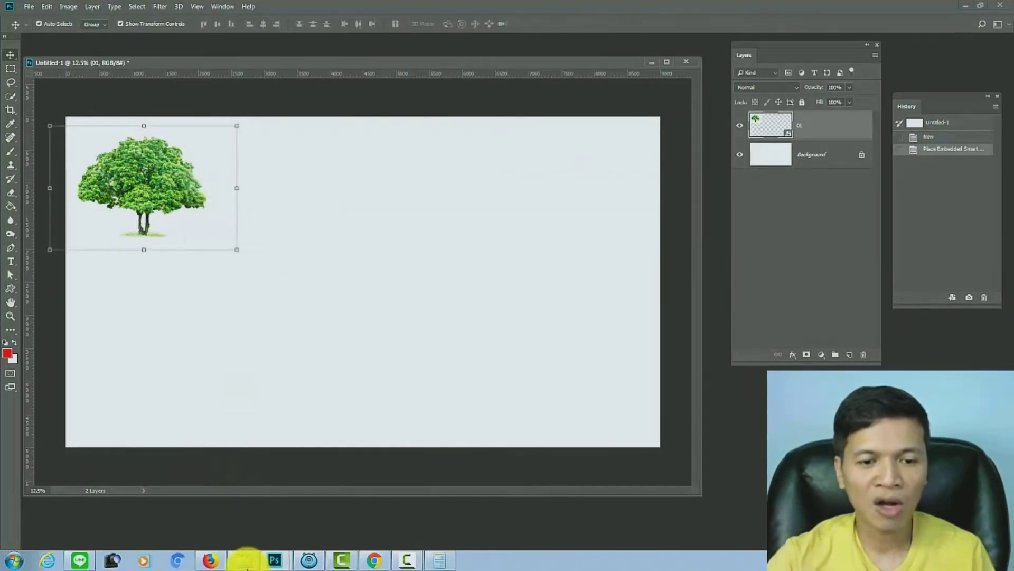
- Place tree 02 at about double size beside the first tree
left_click(246, 561)
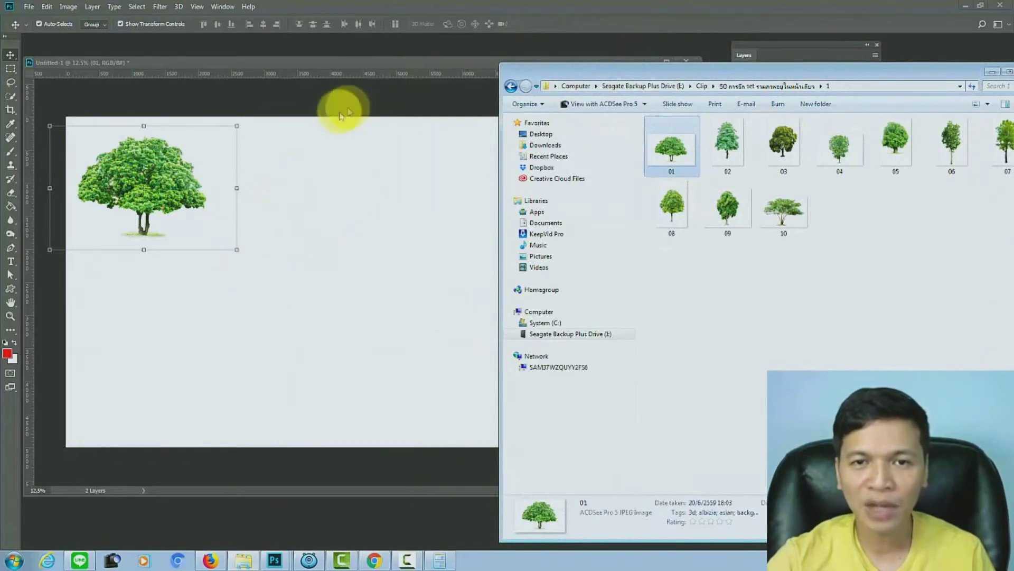
left_click_drag(706, 72, 656, 62)
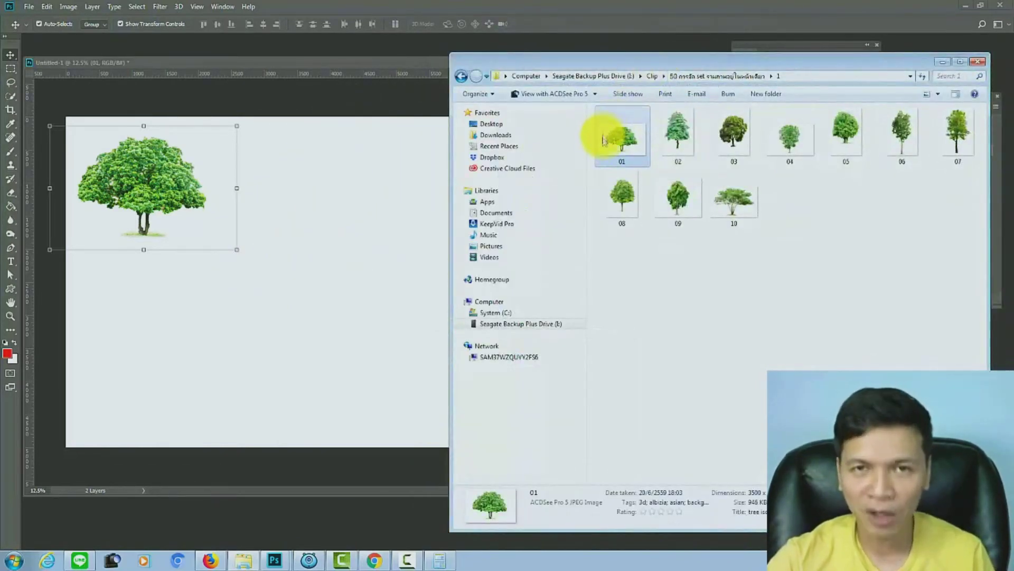
left_click_drag(716, 71, 682, 75)
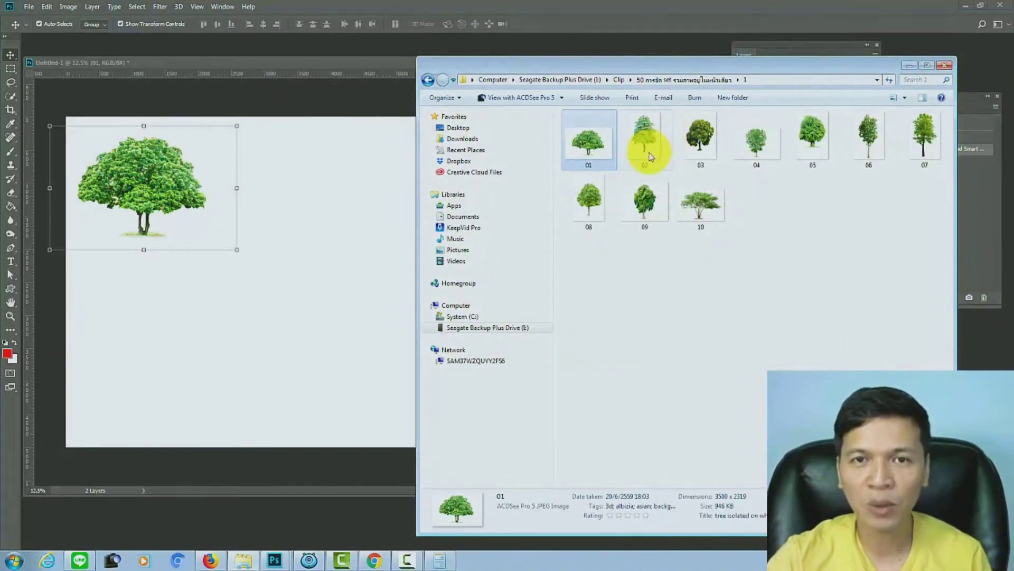
left_click_drag(644, 139, 254, 239)
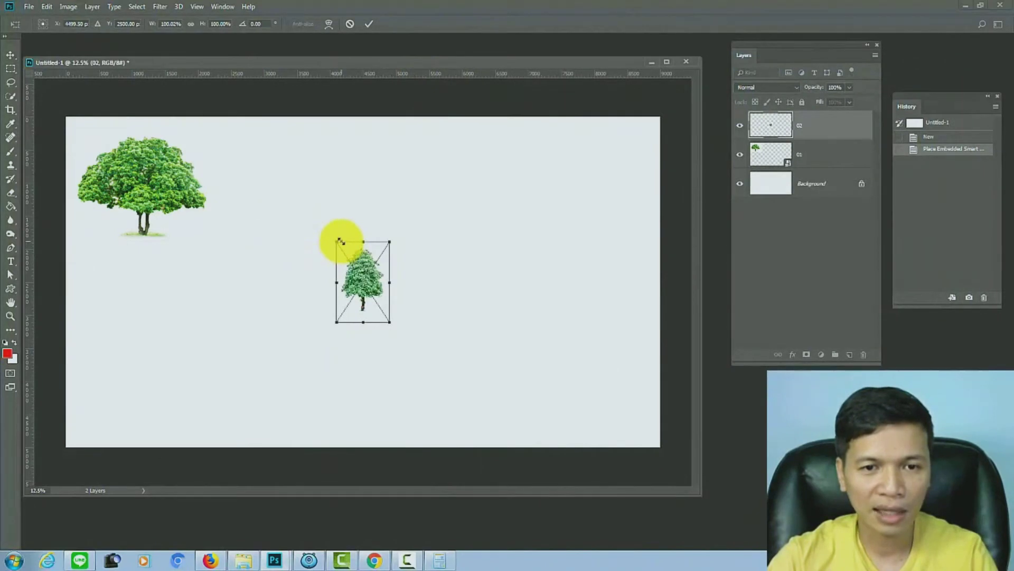
mouse_move(335, 242)
left_mouse_down()
mouse_move(242, 169)
mouse_move(249, 174)
left_mouse_up()
left_click_drag(330, 197, 260, 159)
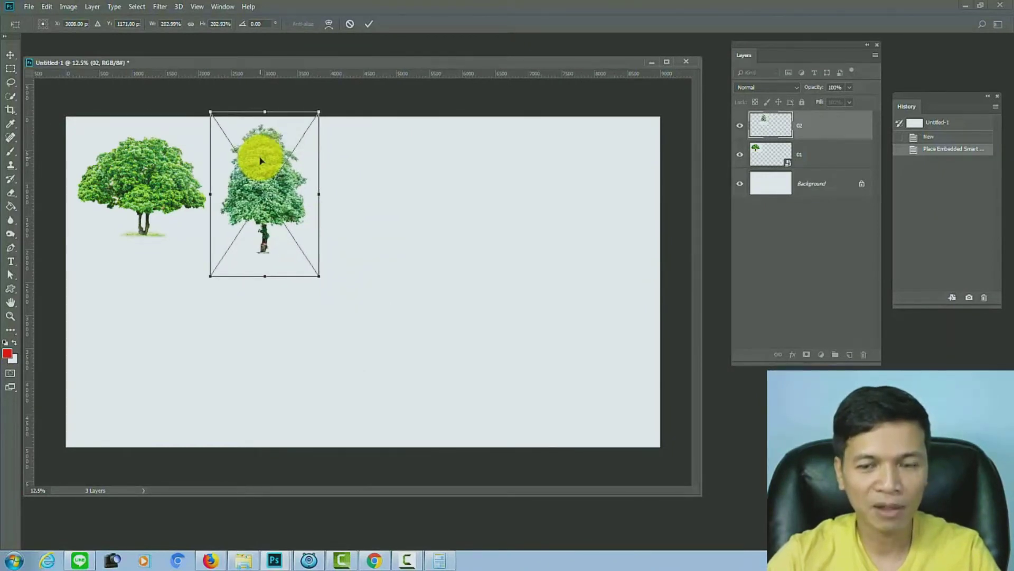
key("Return")
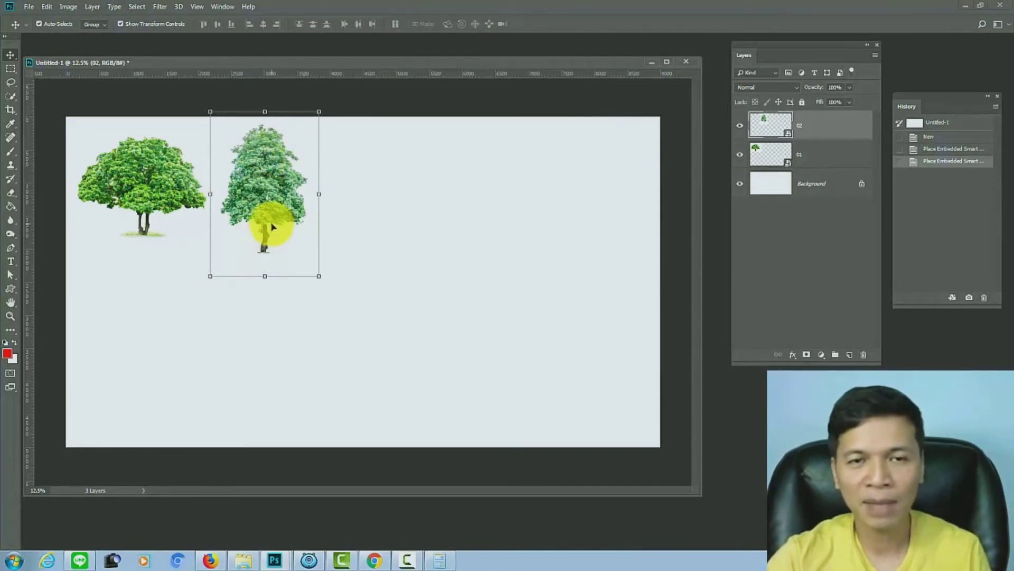
- Place tree 03 enlarged beside the second tree, tops aligned
left_click(243, 559)
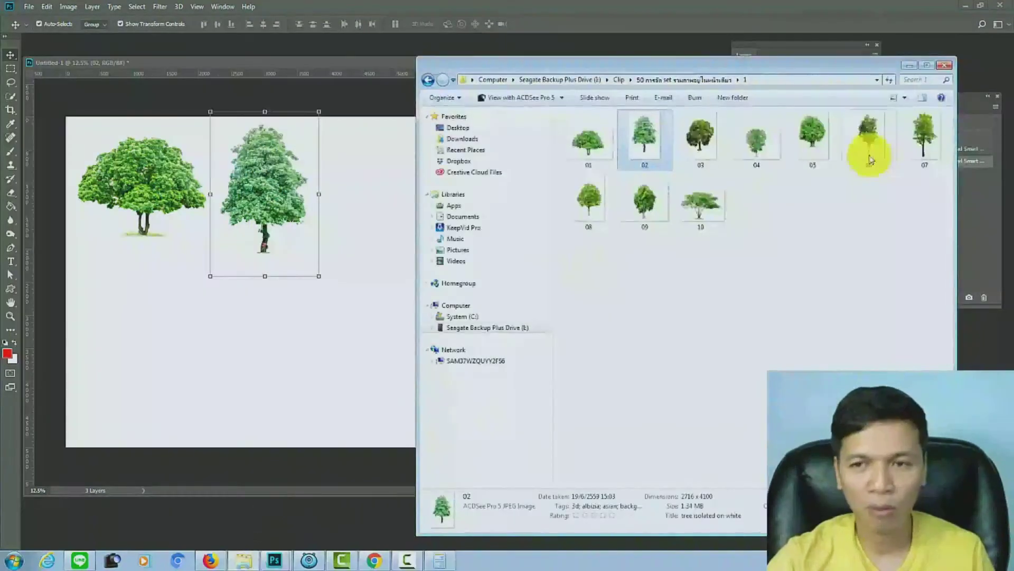
mouse_move(702, 153)
left_mouse_down()
mouse_move(325, 209)
mouse_move(352, 215)
left_mouse_up()
left_click_drag(386, 244, 434, 166)
left_click_drag(385, 204, 385, 197)
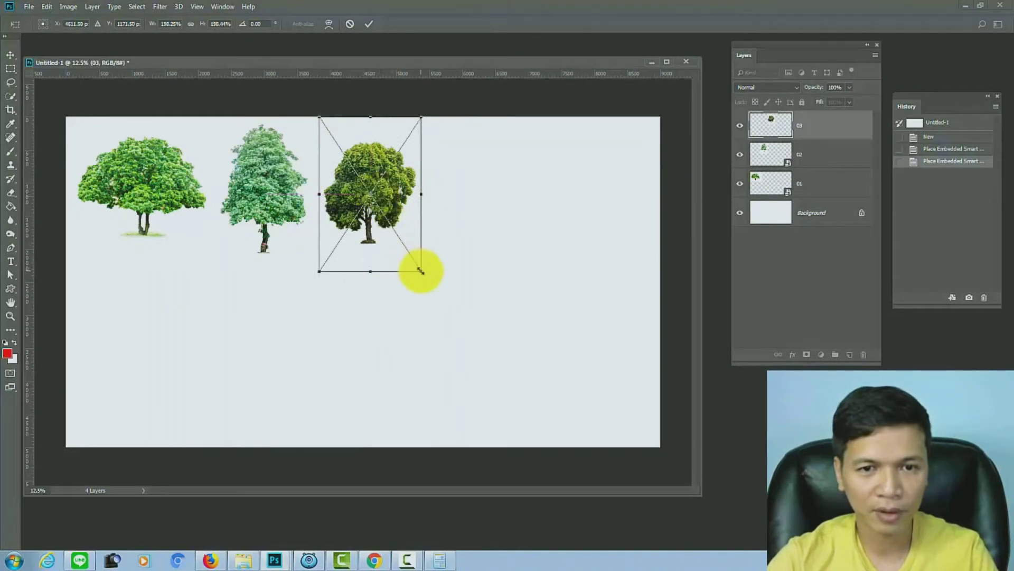
left_click_drag(421, 270, 435, 288)
left_click_drag(398, 194, 401, 197)
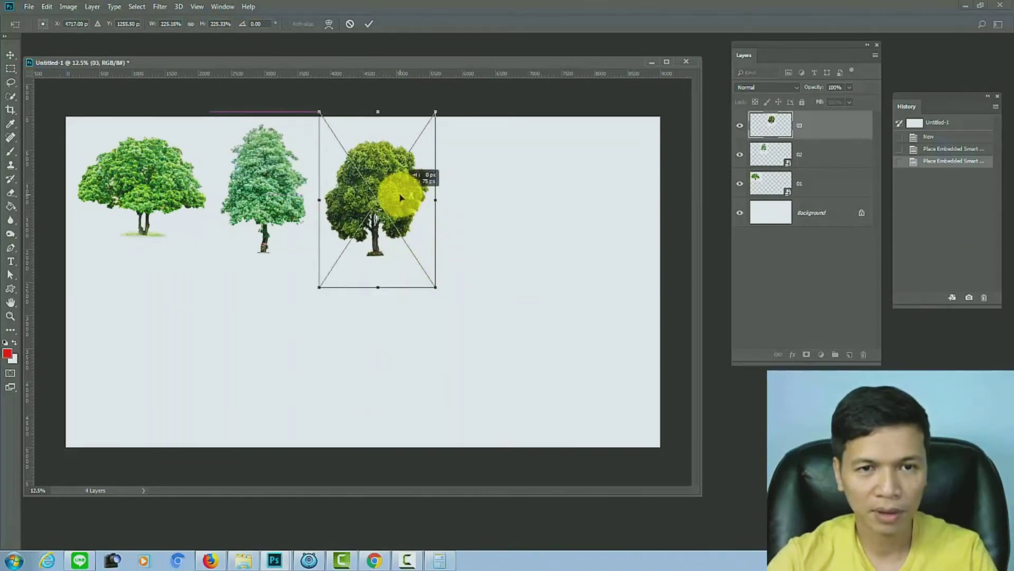
key("Return")
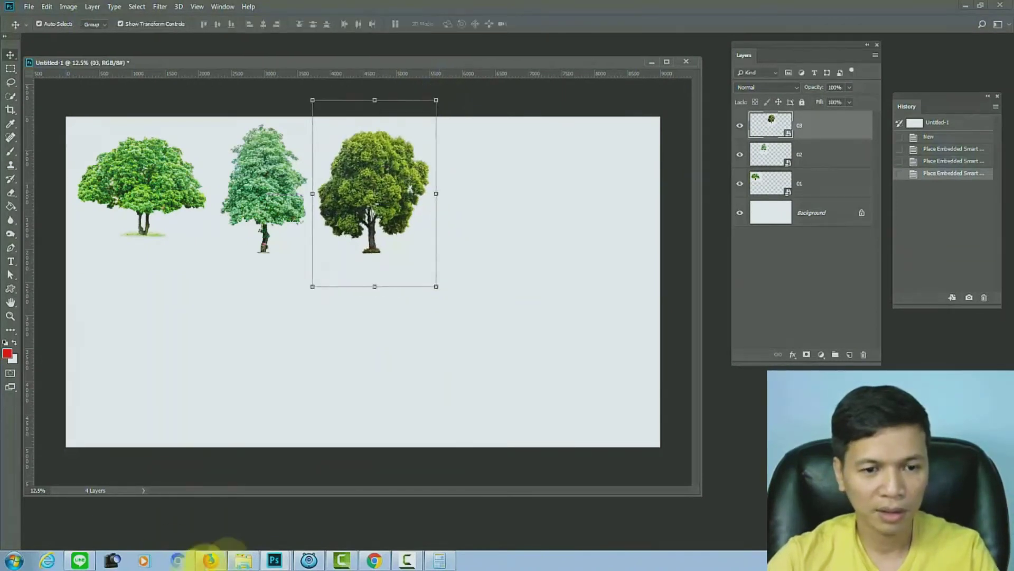
- Place tree 04 enlarged beside the third tree
left_click(242, 561)
left_click_drag(757, 143, 363, 205)
mouse_move(401, 250)
left_mouse_down()
mouse_move(487, 170)
mouse_move(419, 243)
mouse_move(462, 233)
left_mouse_up()
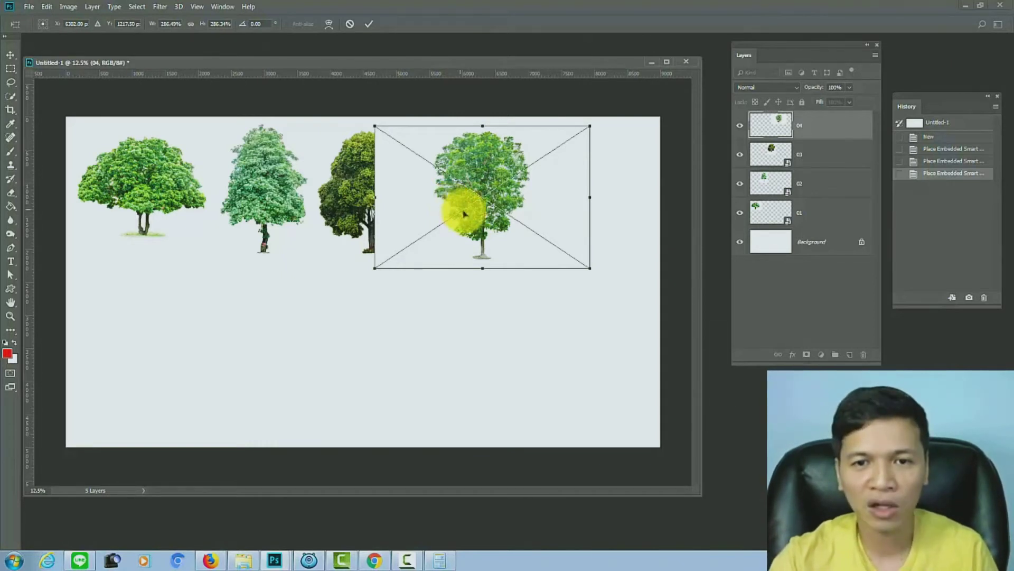
key("Return")
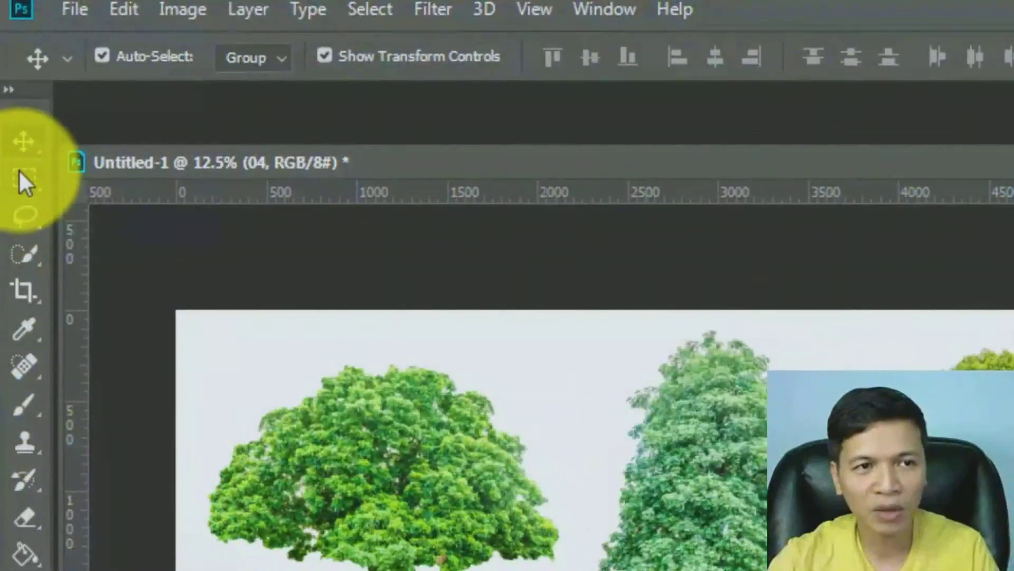
- Marquee-select the fourth tree's white backdrop covering tree 03's right half
left_click(19, 171)
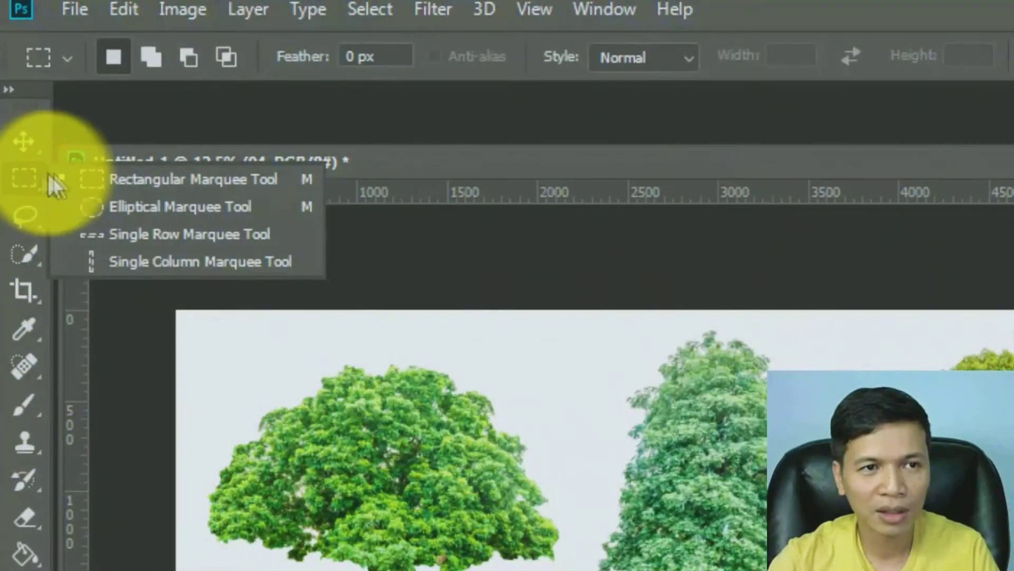
left_click(158, 179)
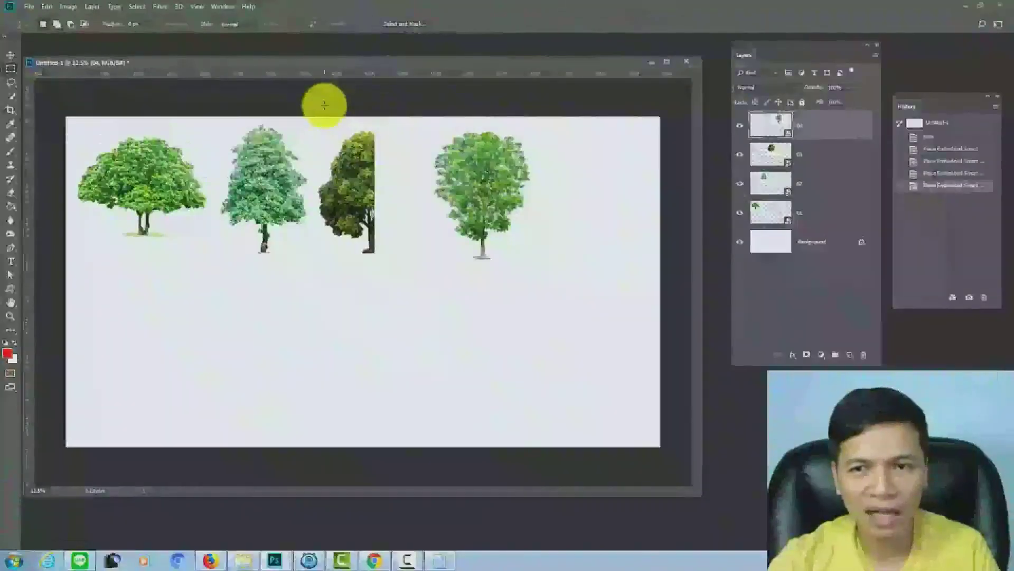
mouse_move(324, 102)
left_mouse_down()
mouse_move(332, 141)
mouse_move(430, 316)
left_mouse_up()
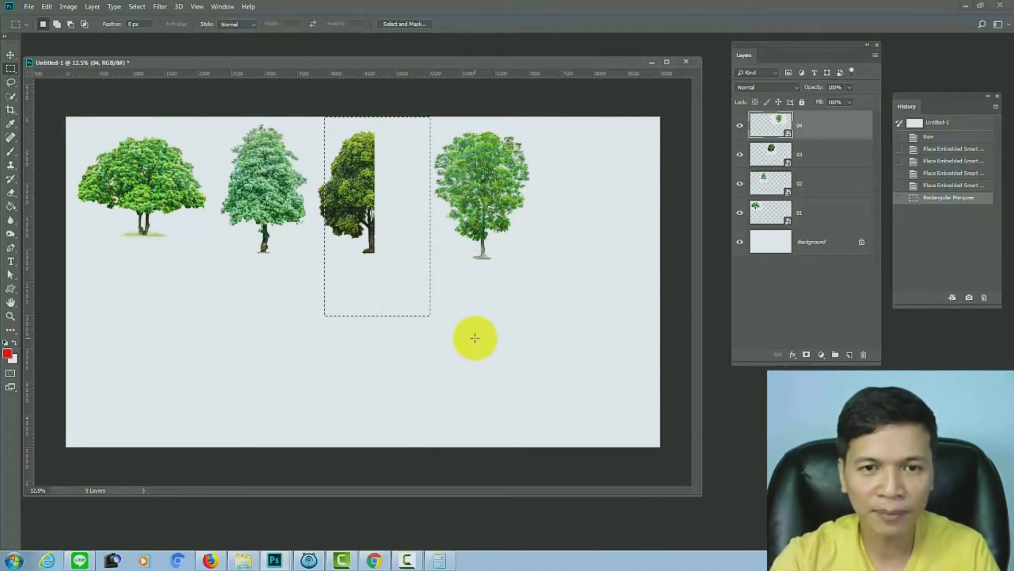
key("Delete")
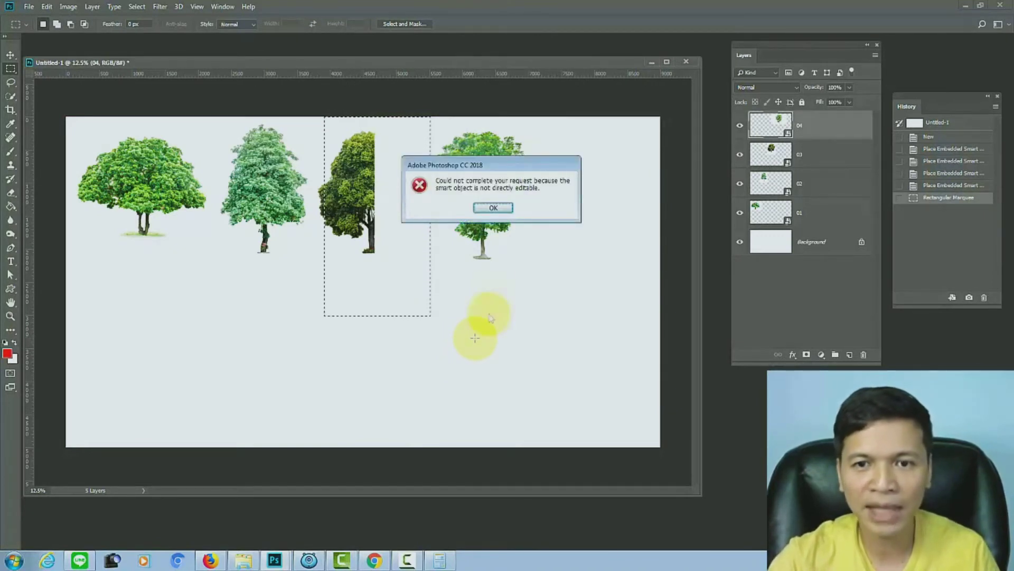
left_click(494, 208)
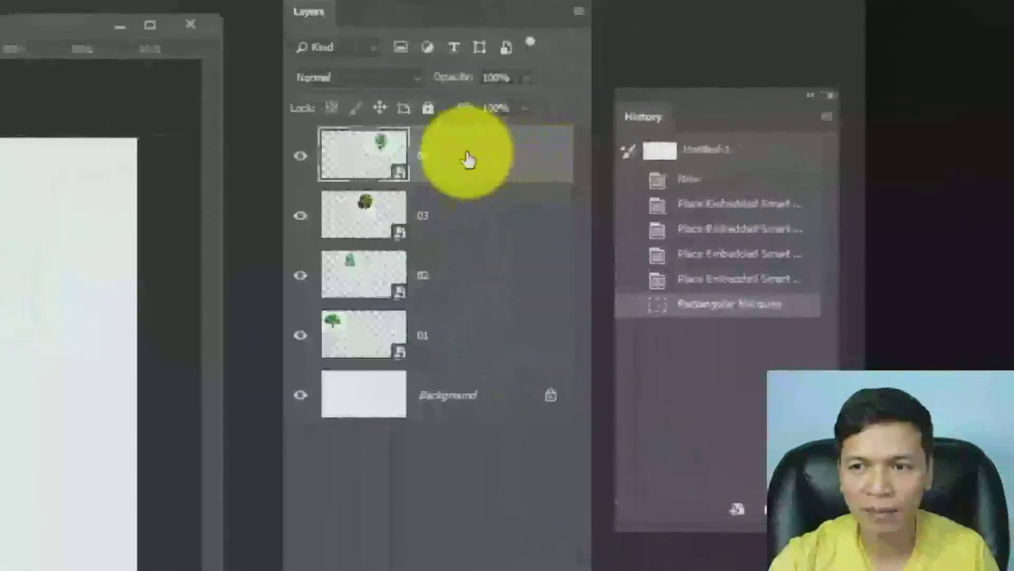
- Rasterize layer 04, delete the selected backdrop, and deselect
right_click(827, 126)
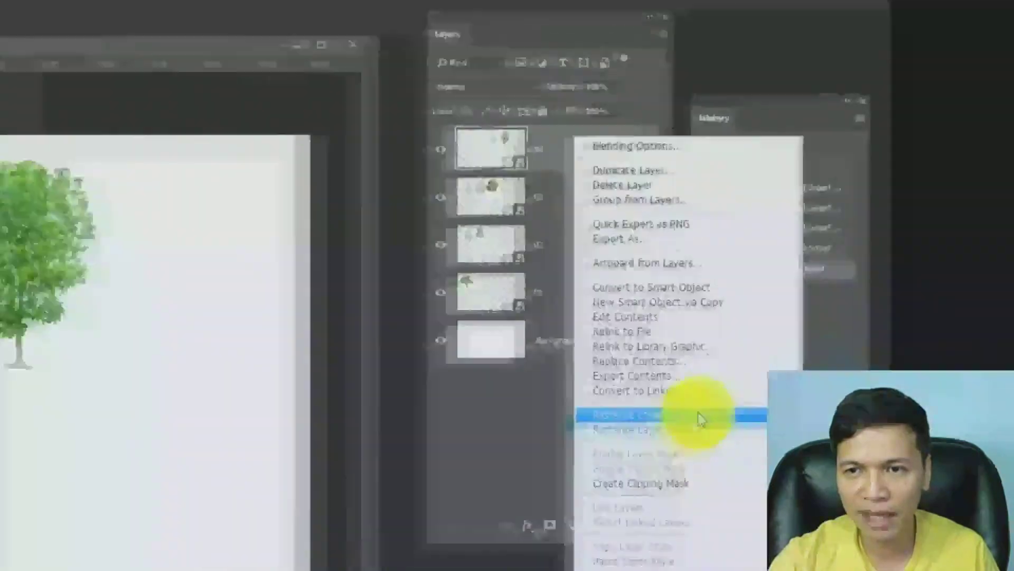
left_click(624, 485)
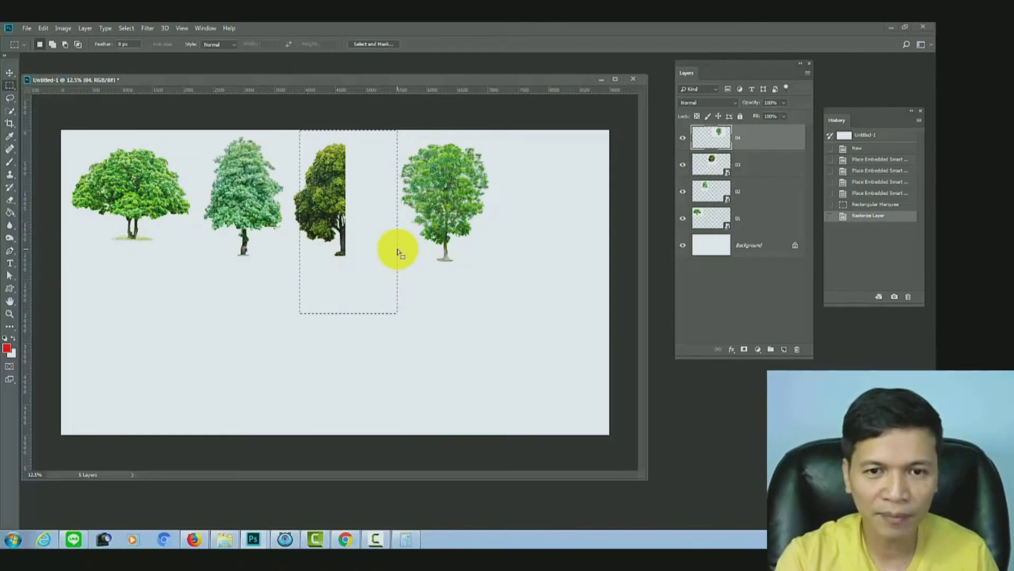
key("Delete")
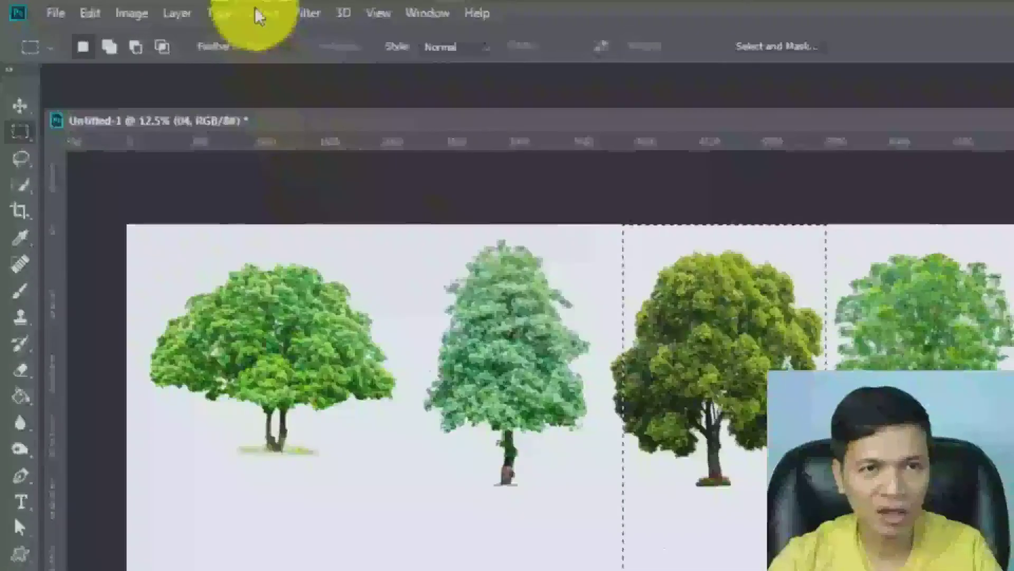
left_click(125, 29)
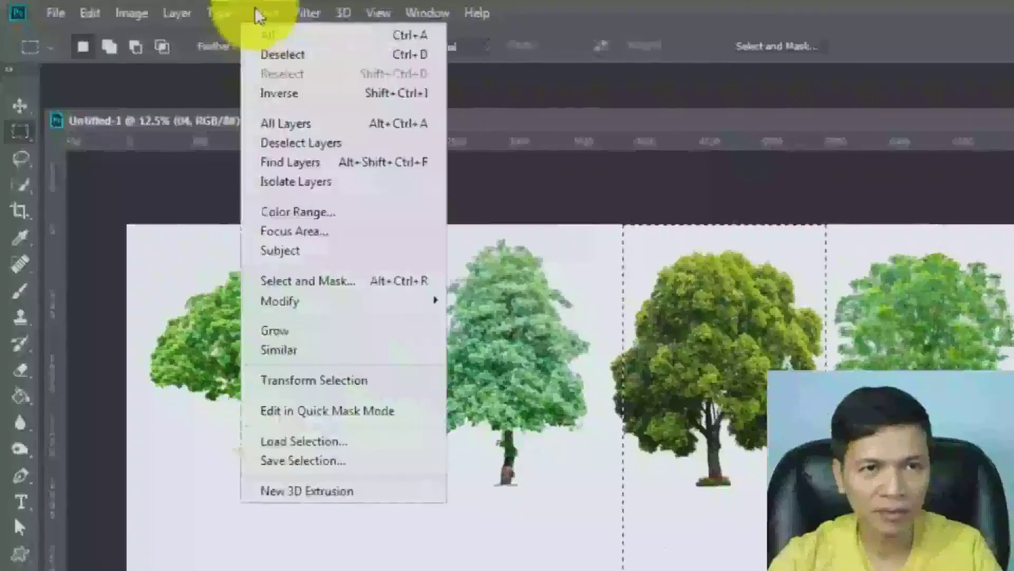
left_click(315, 65)
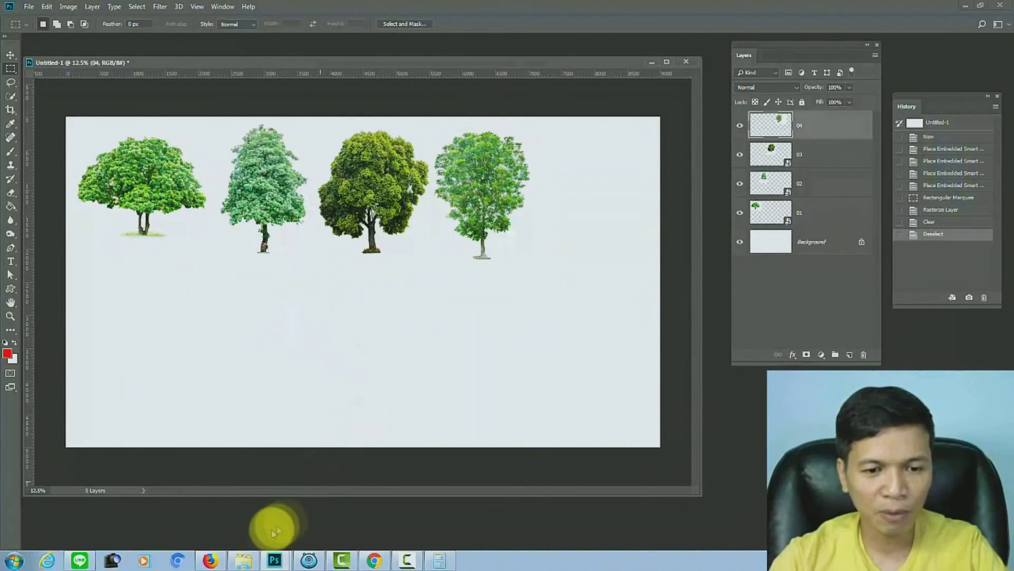
left_click(248, 561)
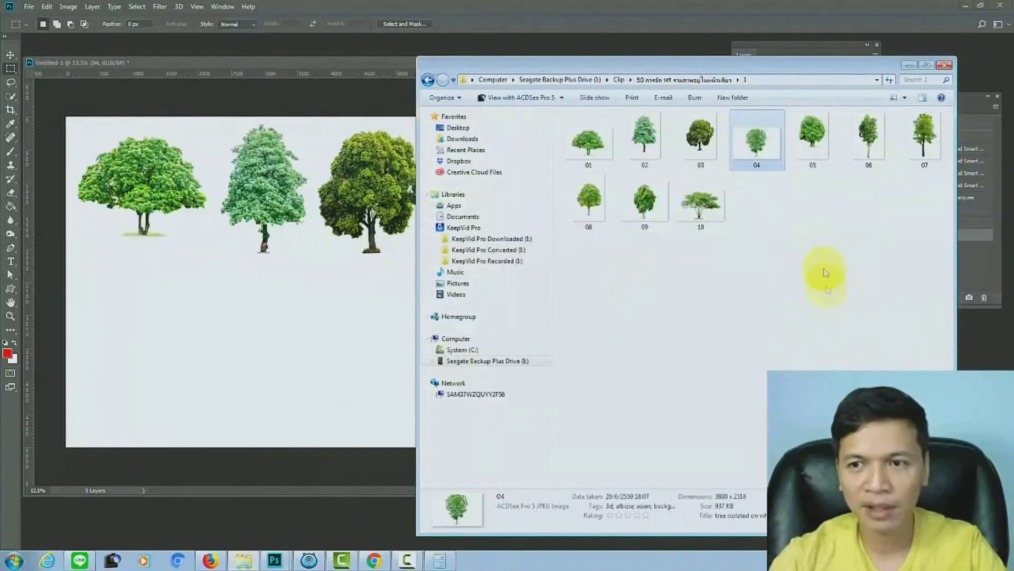
- Place tree 05 at about 390%, fitted to the right end of the top row
left_click(813, 145)
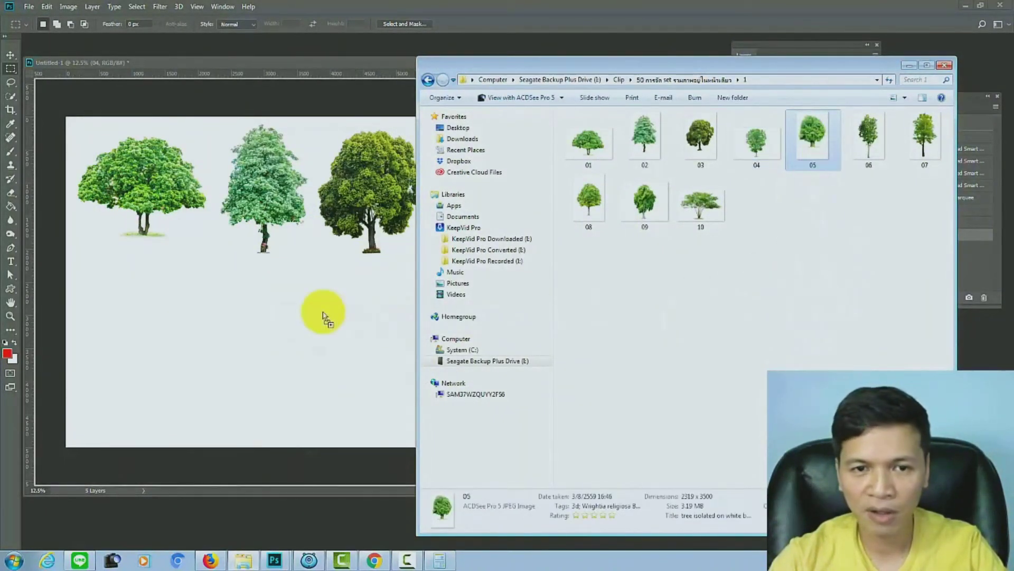
left_click_drag(812, 146, 323, 317)
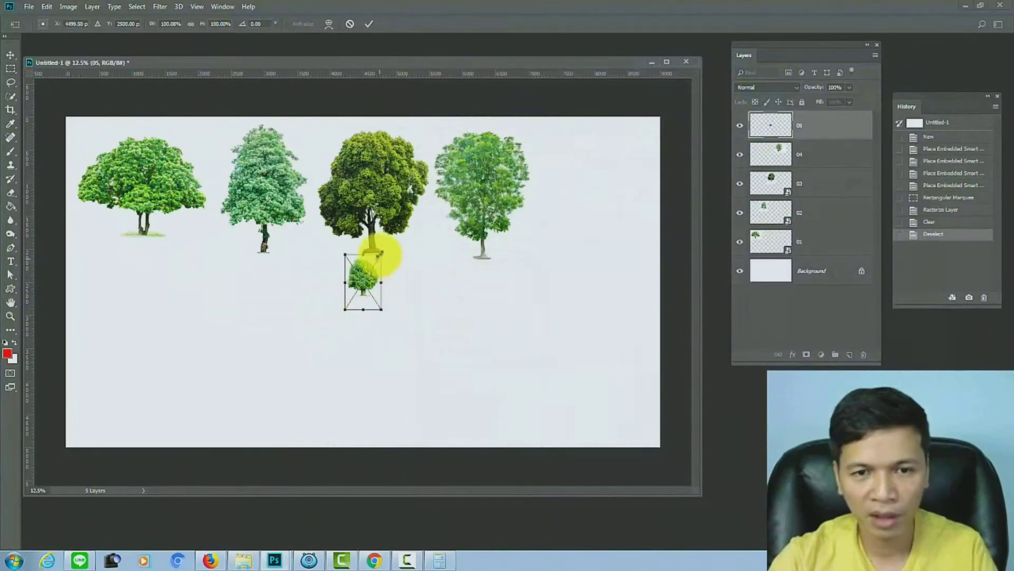
left_click_drag(382, 249, 506, 100)
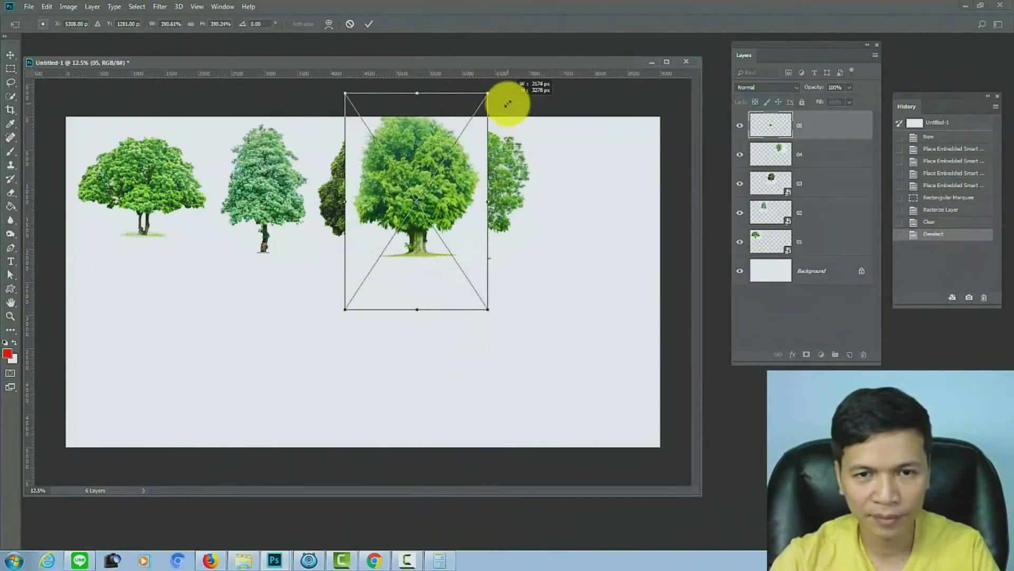
left_click_drag(510, 204, 613, 244)
mouse_move(613, 141)
left_mouse_down()
mouse_move(599, 132)
mouse_move(618, 160)
left_mouse_up()
left_click_drag(527, 317, 538, 302)
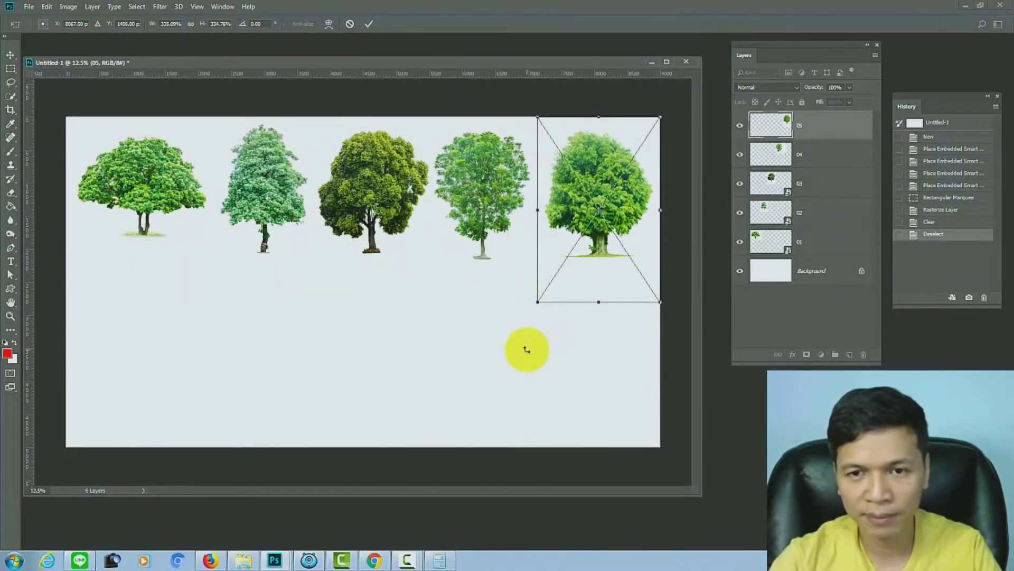
key("Return")
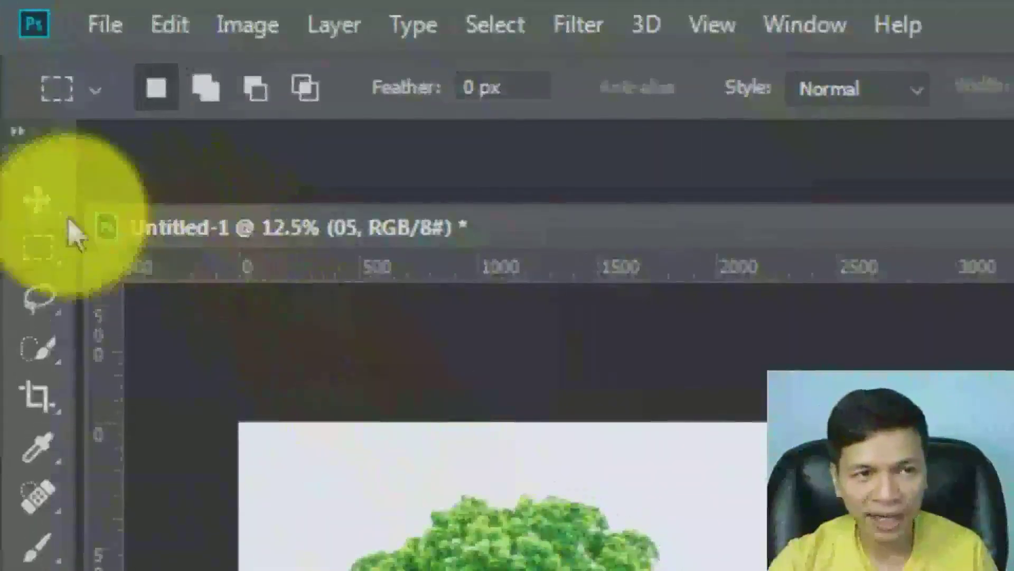
- Choose the Move Tool for layers with Show Transform Controls enabled
left_click(37, 200)
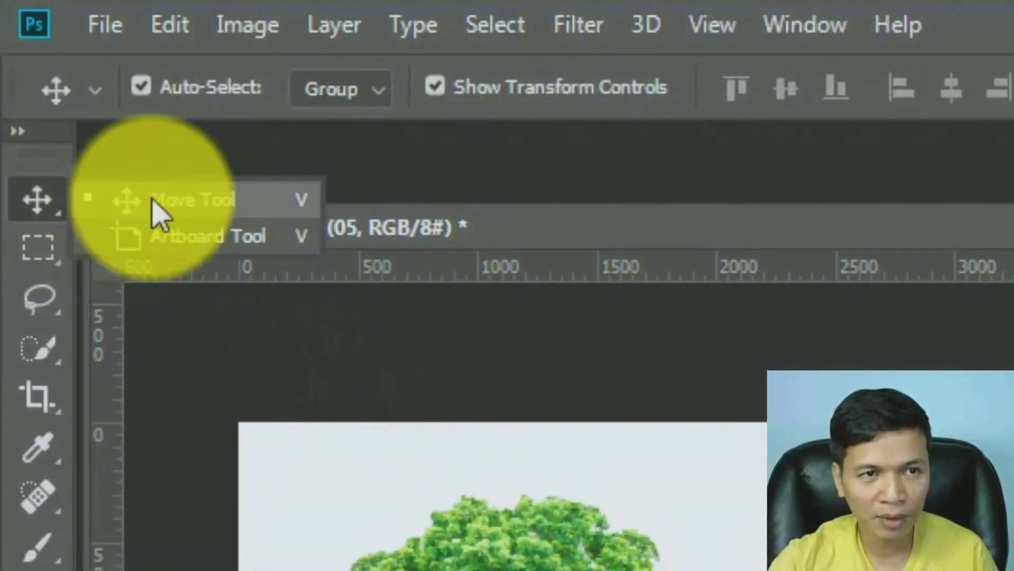
left_click_drag(50, 211, 152, 210)
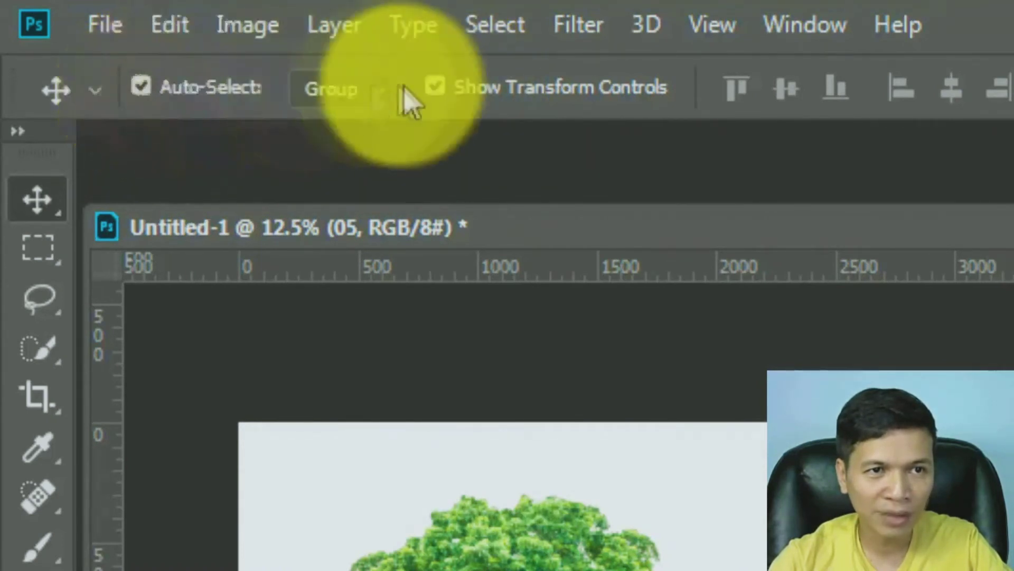
left_click(440, 91)
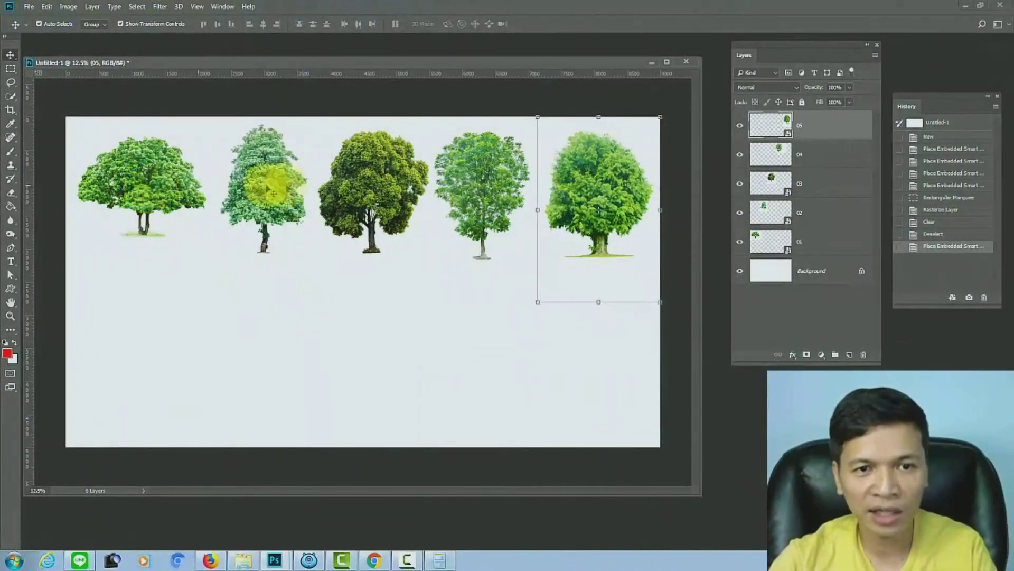
left_click(153, 185)
left_click_drag(165, 184, 169, 198)
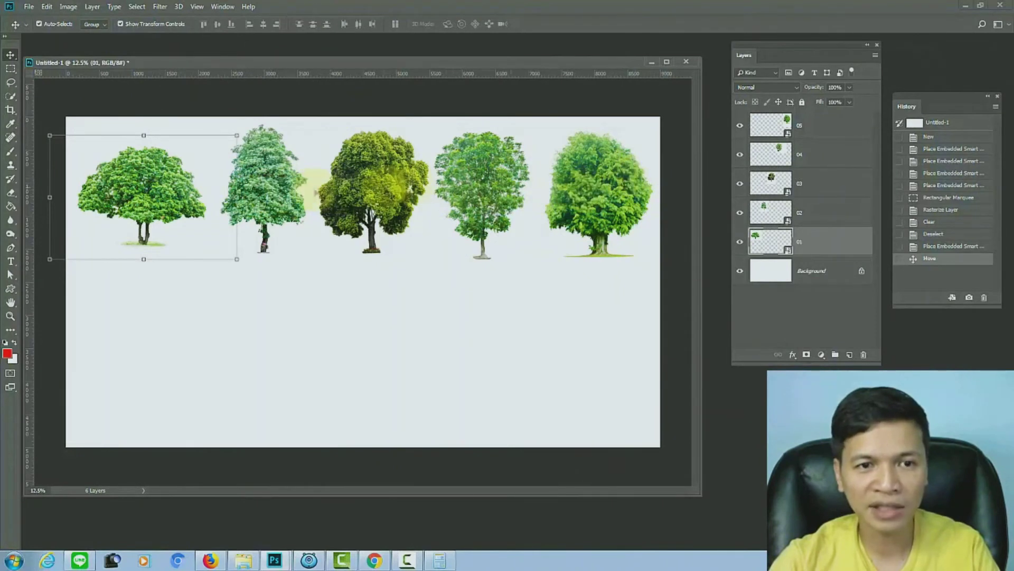
left_click(373, 327)
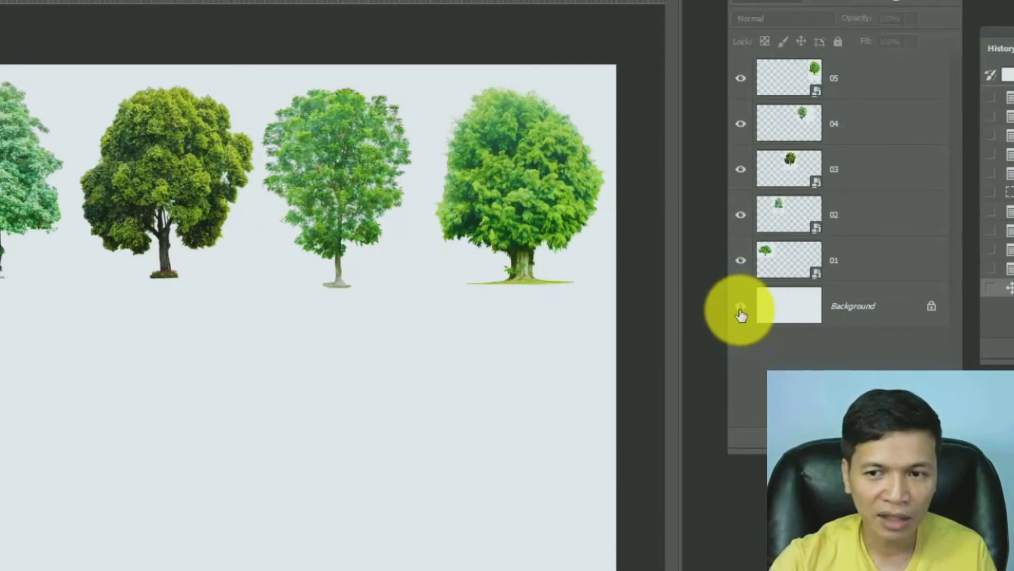
left_click(740, 310)
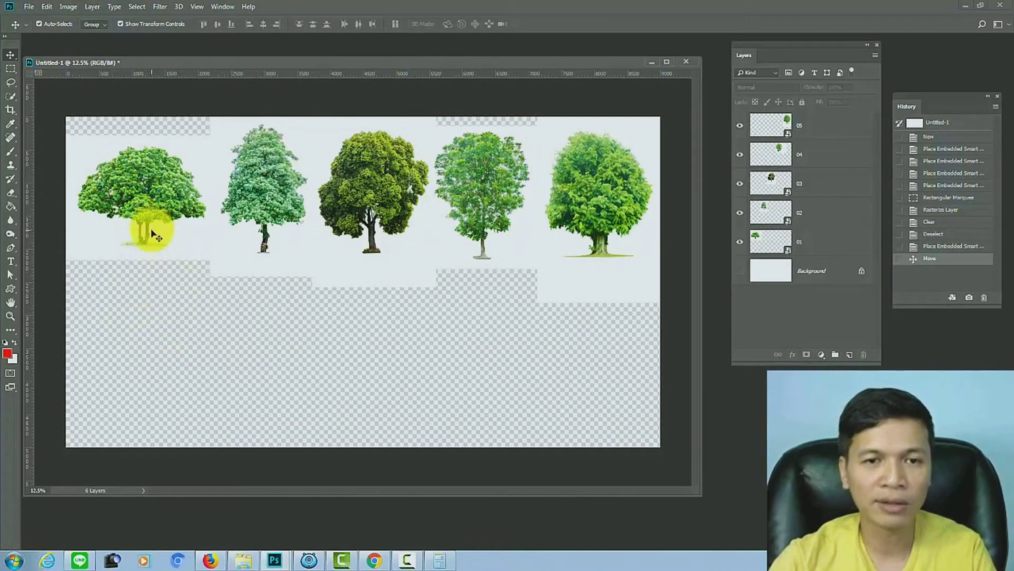
left_click(163, 218)
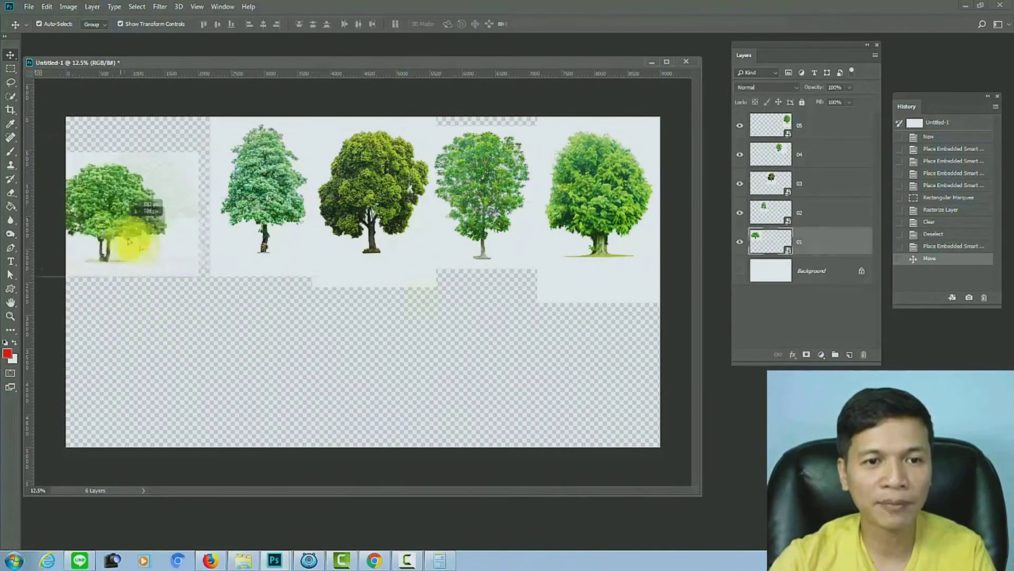
left_click(740, 272)
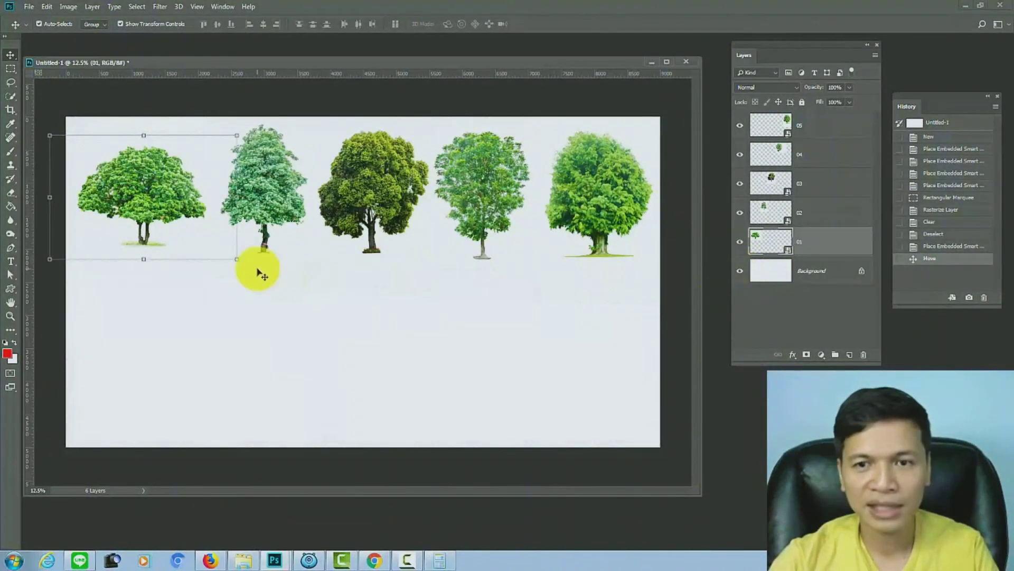
- Select all five top-row trees and shrink them slightly together
left_click(275, 201, "shift")
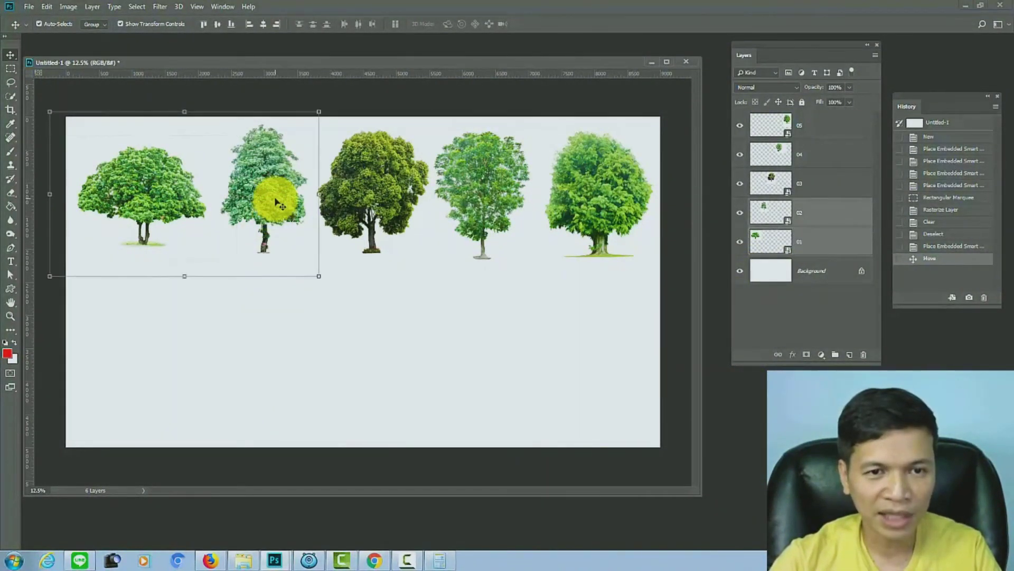
left_click(358, 181, "shift")
left_click(483, 171, "shift")
left_click(613, 177, "shift")
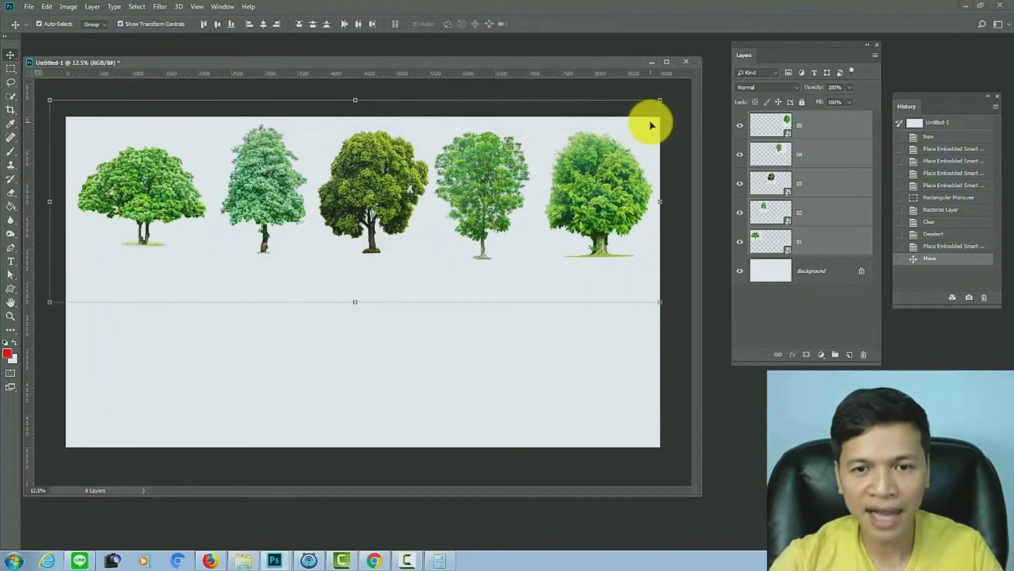
left_click(663, 98)
left_click_drag(662, 97, 644, 104)
key("Return")
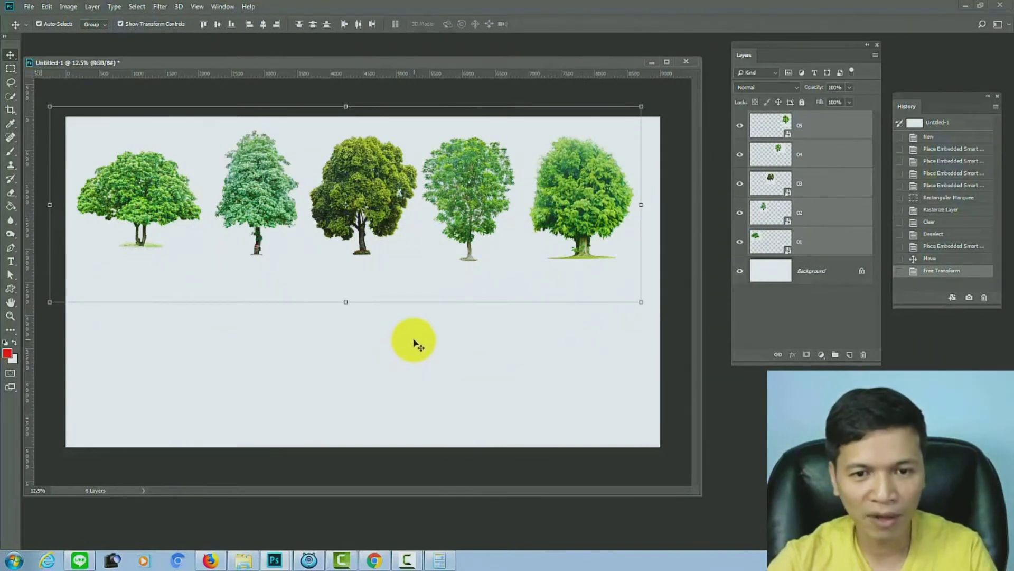
- Shift trees 05 through 02 rightward for even spacing and nudge tree 01 down
left_click(414, 344)
left_click(576, 191)
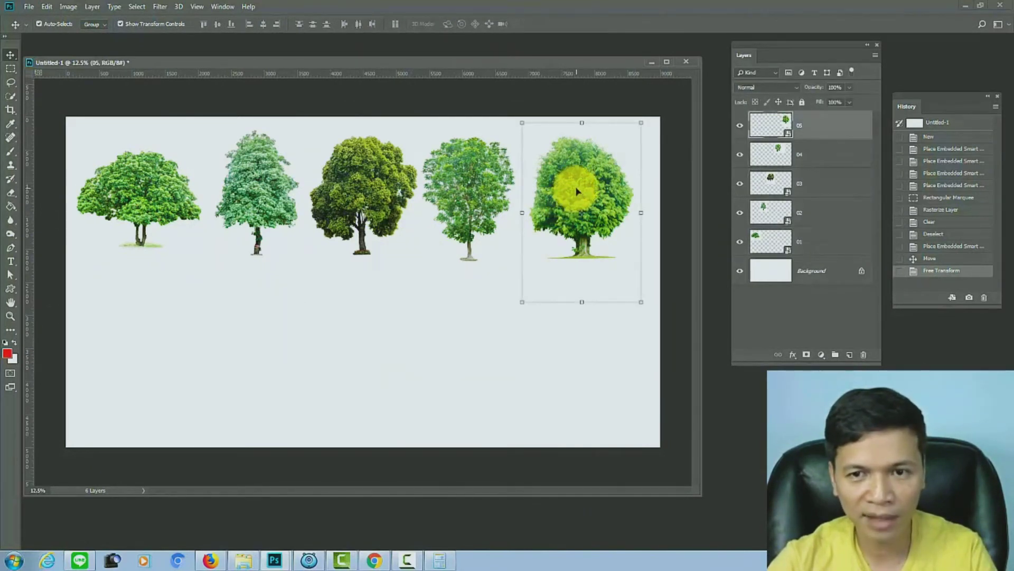
left_click_drag(588, 182, 600, 183)
left_click_drag(469, 193, 490, 193)
left_click_drag(352, 193, 369, 195)
left_click_drag(254, 195, 258, 195)
left_click_drag(141, 197, 141, 207)
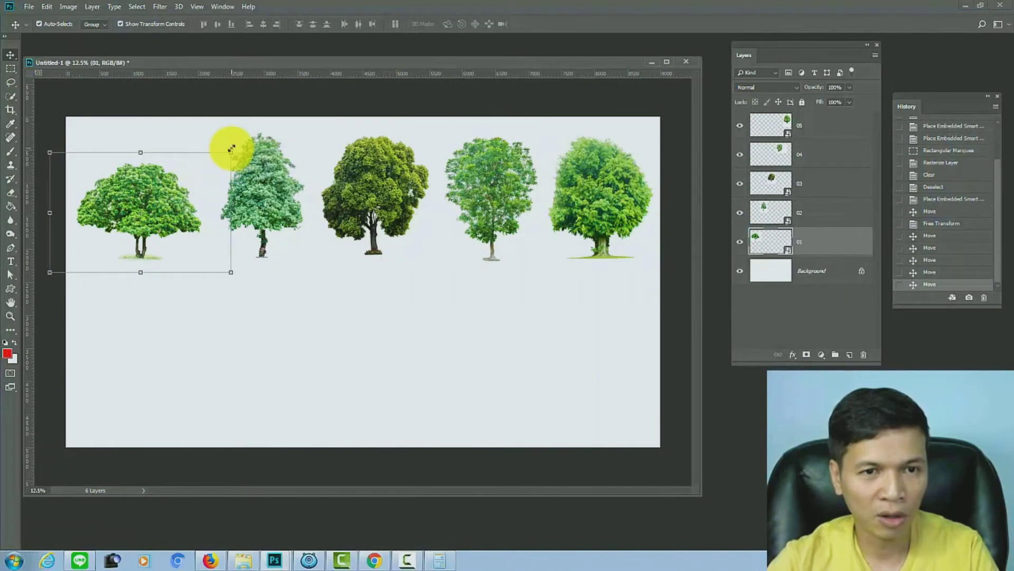
- Enlarge the first tree slightly
left_click_drag(231, 152, 238, 140)
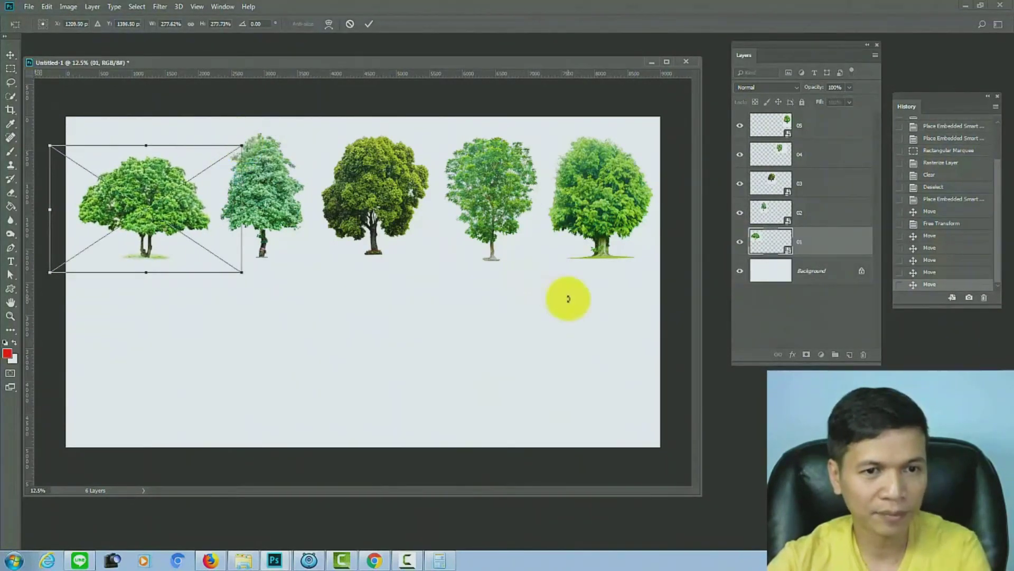
key("Return")
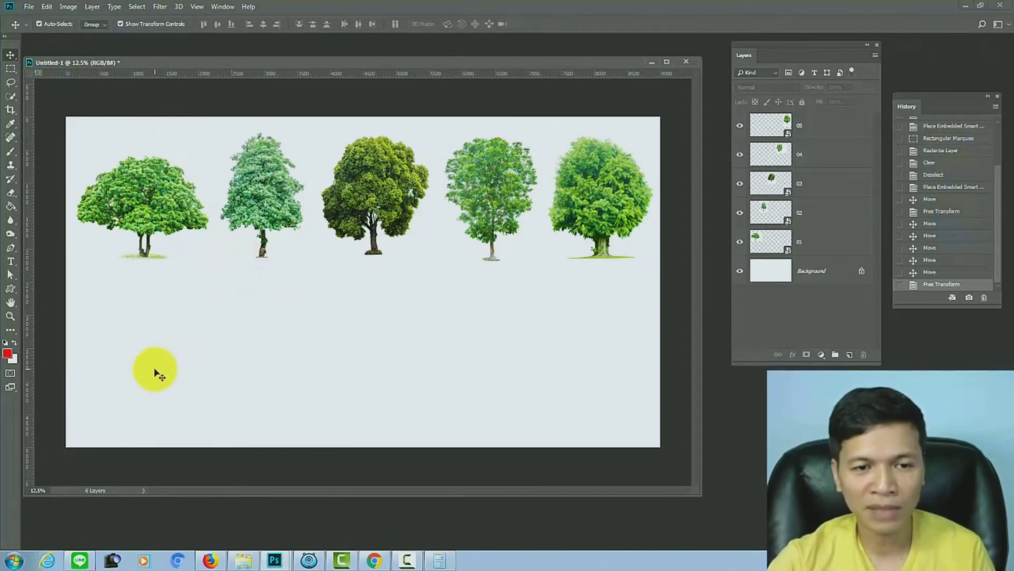
left_click(243, 559)
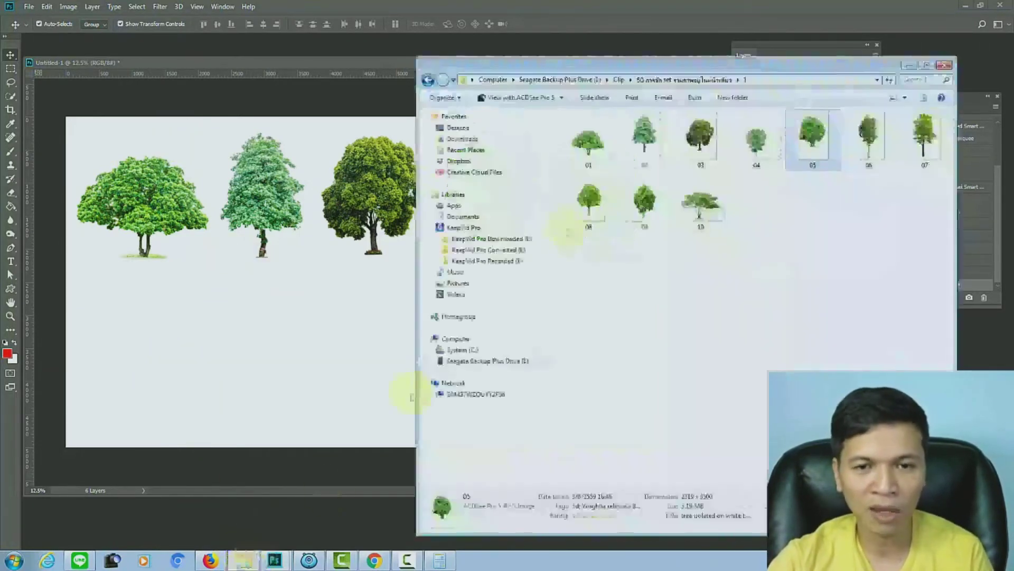
- Place tree 06 at the bottom-left, enlarged to match the top row
left_click(787, 292)
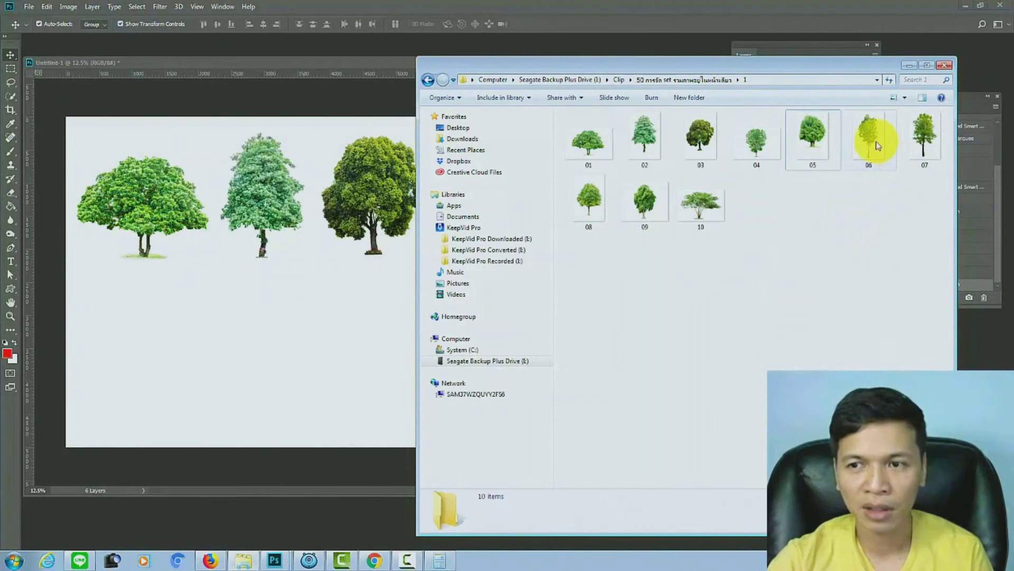
left_click_drag(876, 145, 109, 346)
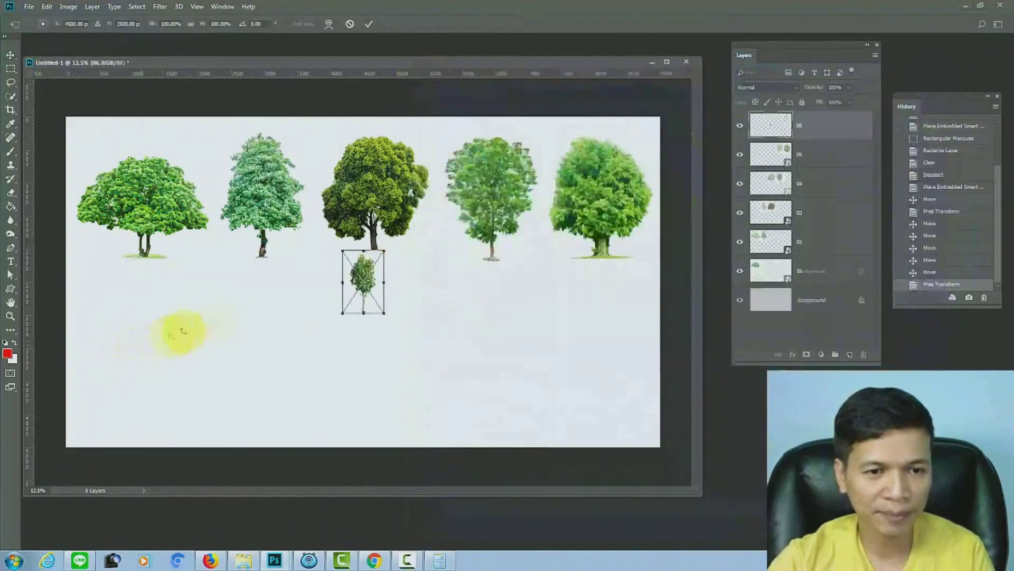
left_click_drag(364, 276, 106, 394)
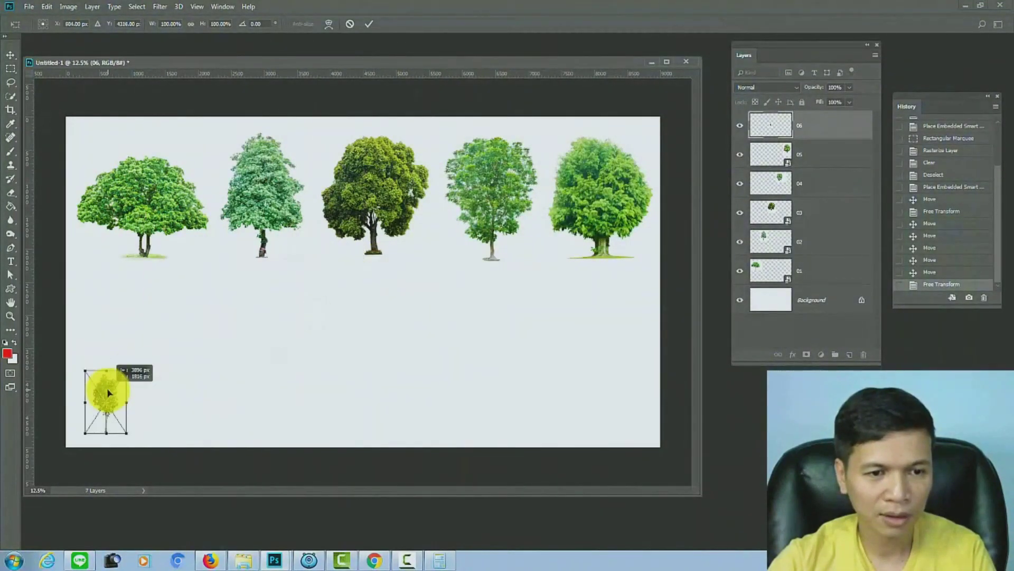
left_click_drag(146, 336, 173, 292)
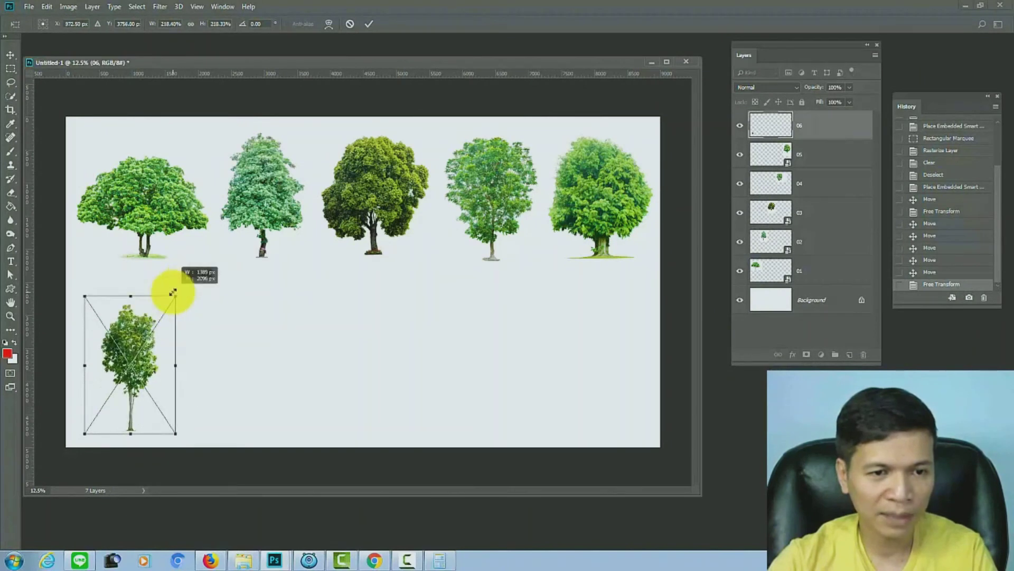
left_click_drag(136, 335, 148, 340)
left_click_drag(175, 294, 183, 288)
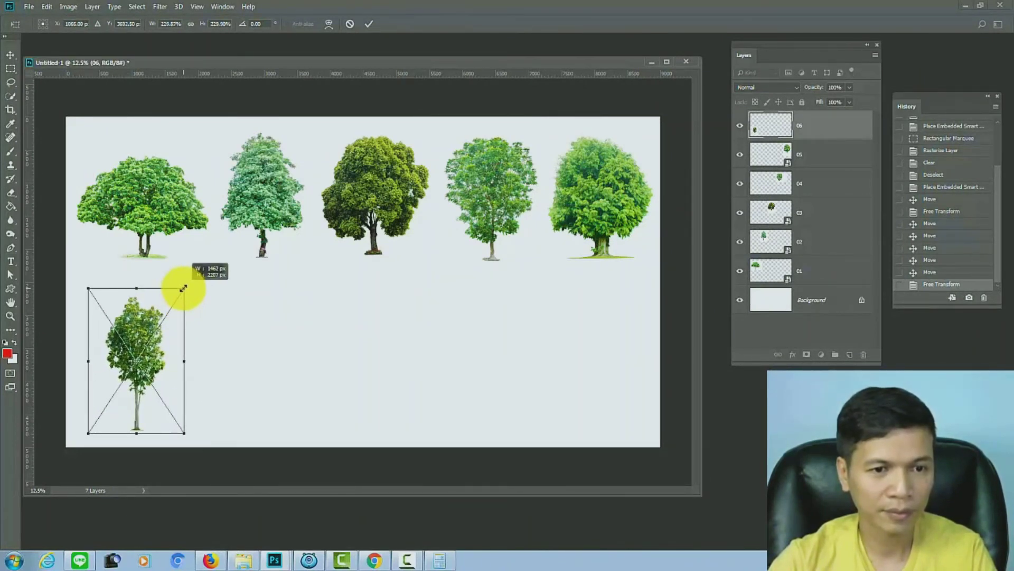
key("Return")
- Place tree 07 enlarged beside tree 06 in the bottom row
left_click(243, 560)
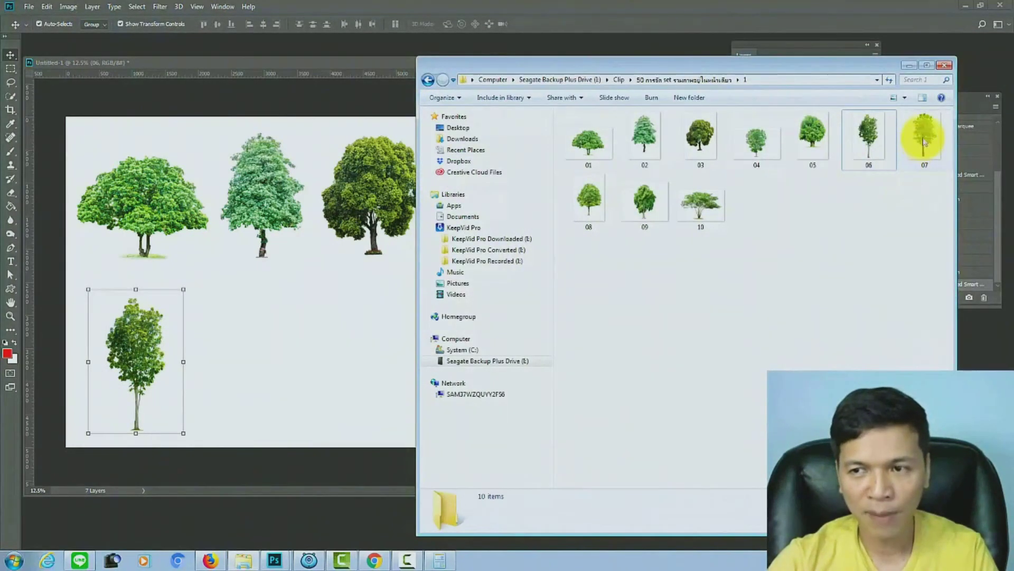
left_click_drag(923, 136, 213, 326)
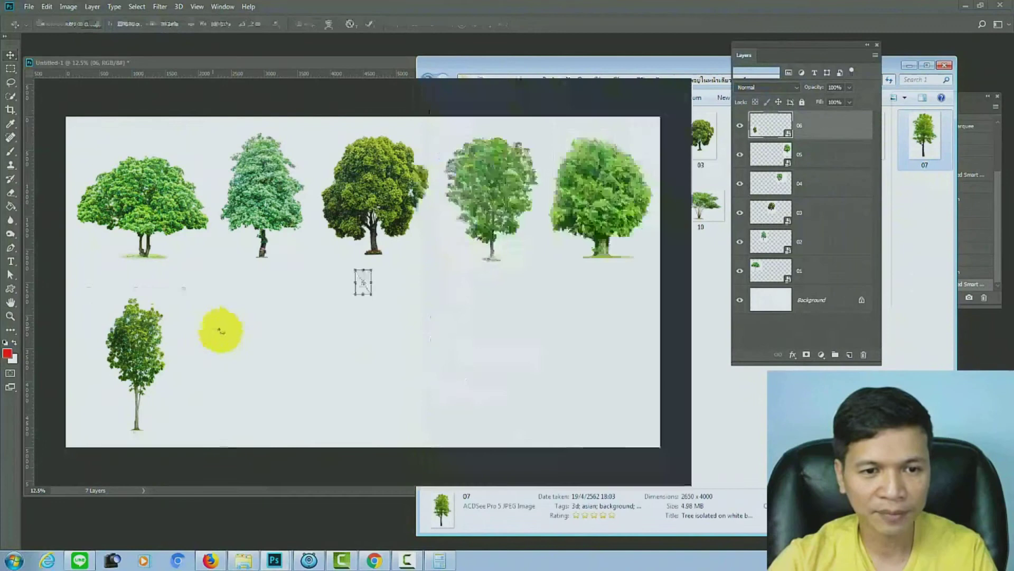
mouse_move(328, 318)
left_mouse_down()
mouse_move(226, 384)
mouse_move(191, 436)
left_mouse_up()
left_click_drag(285, 289, 280, 287)
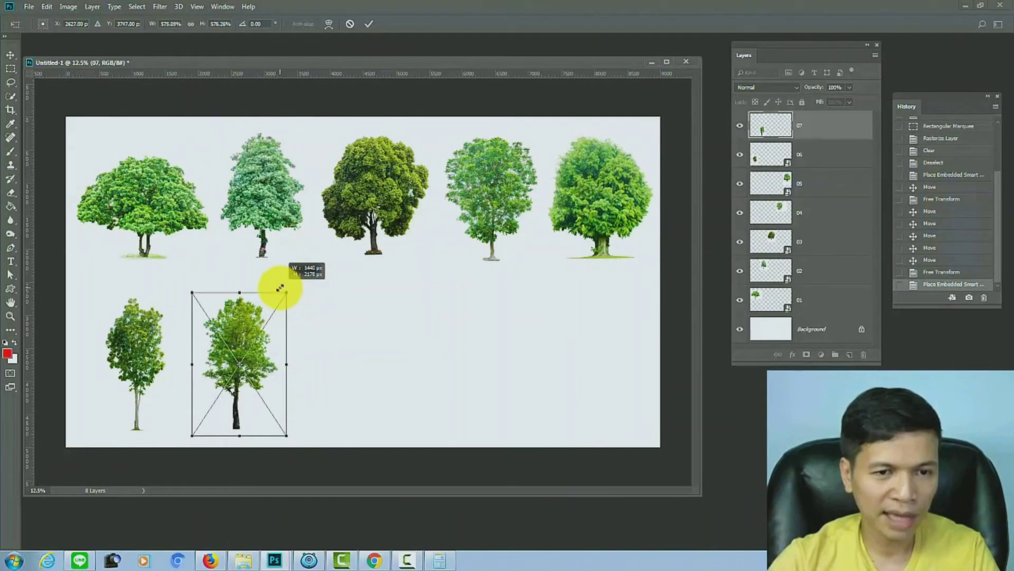
left_click_drag(244, 318, 253, 323)
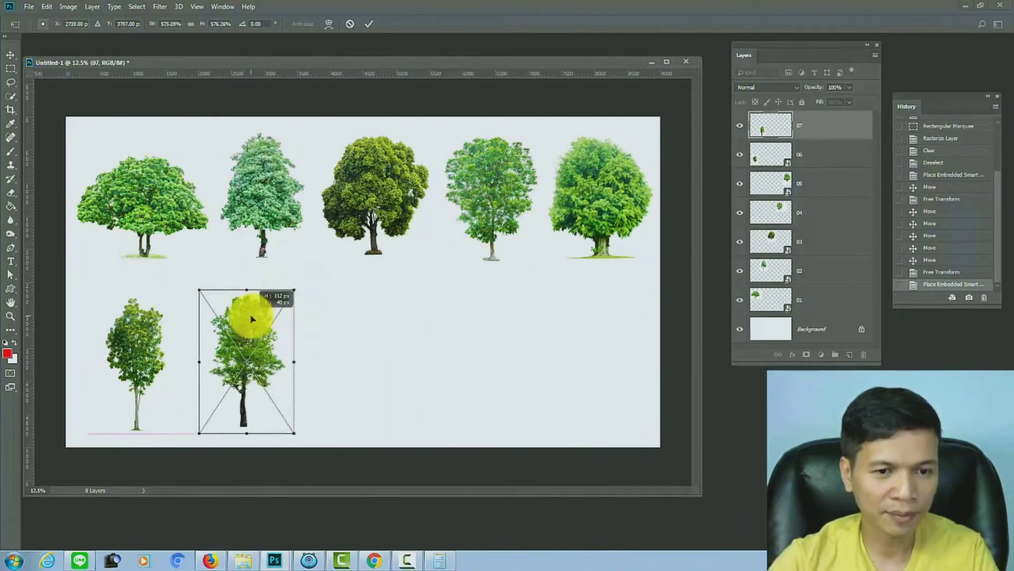
key("Return")
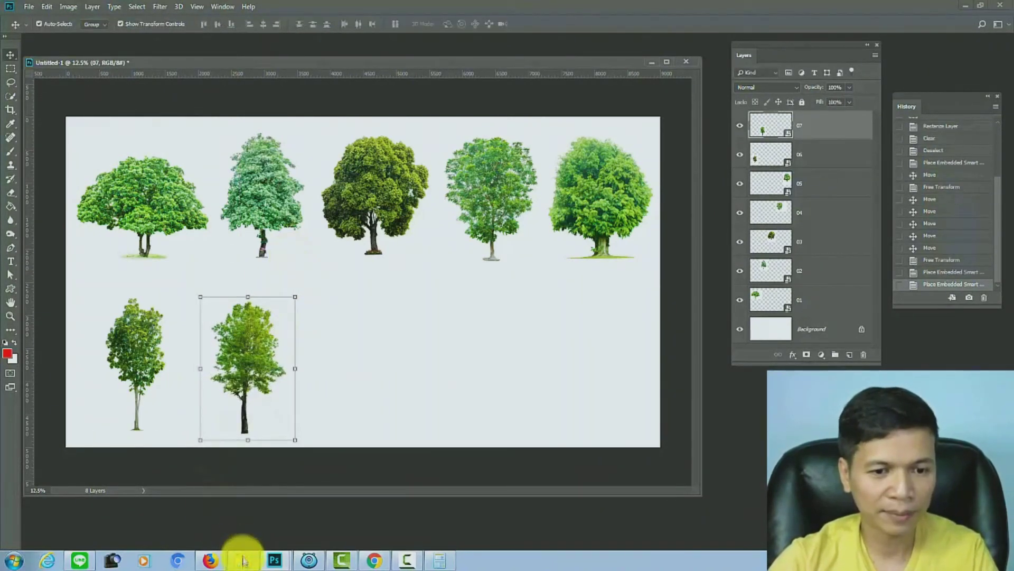
left_click(243, 560)
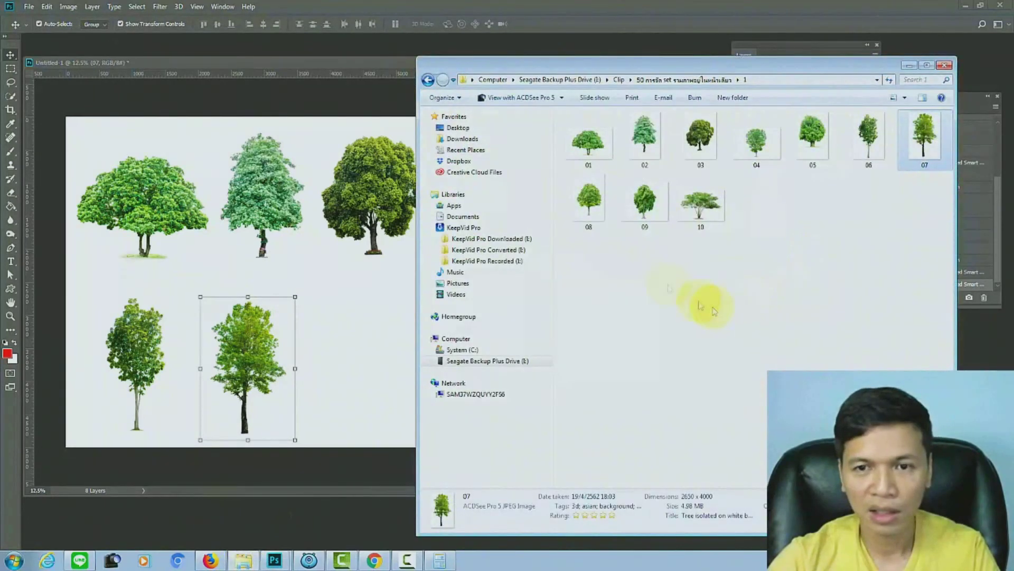
- Place tree 08 on the canvas, enlarge it, and set it third in the bottom row
left_click_drag(591, 206, 313, 355)
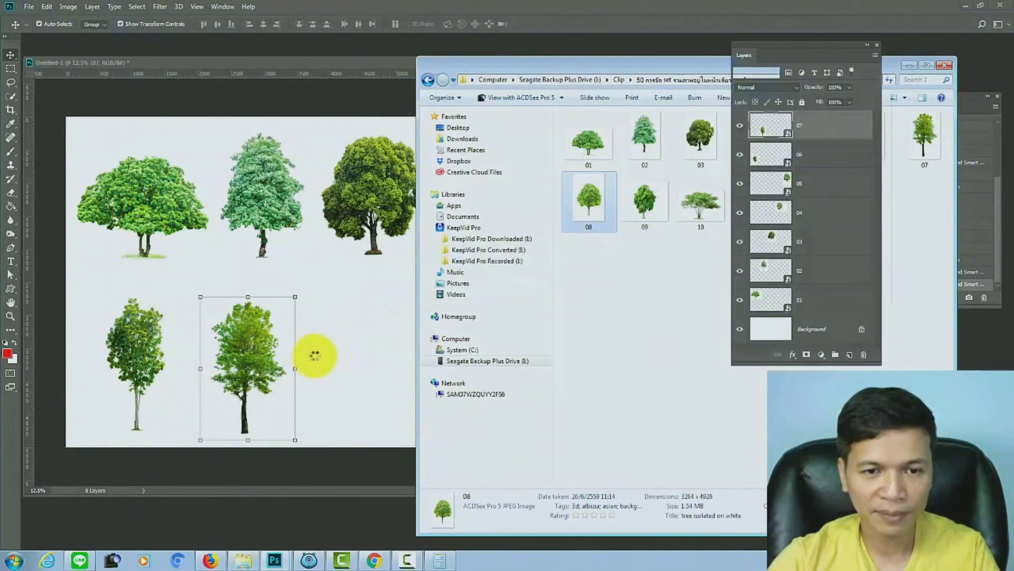
left_click_drag(362, 290, 342, 412)
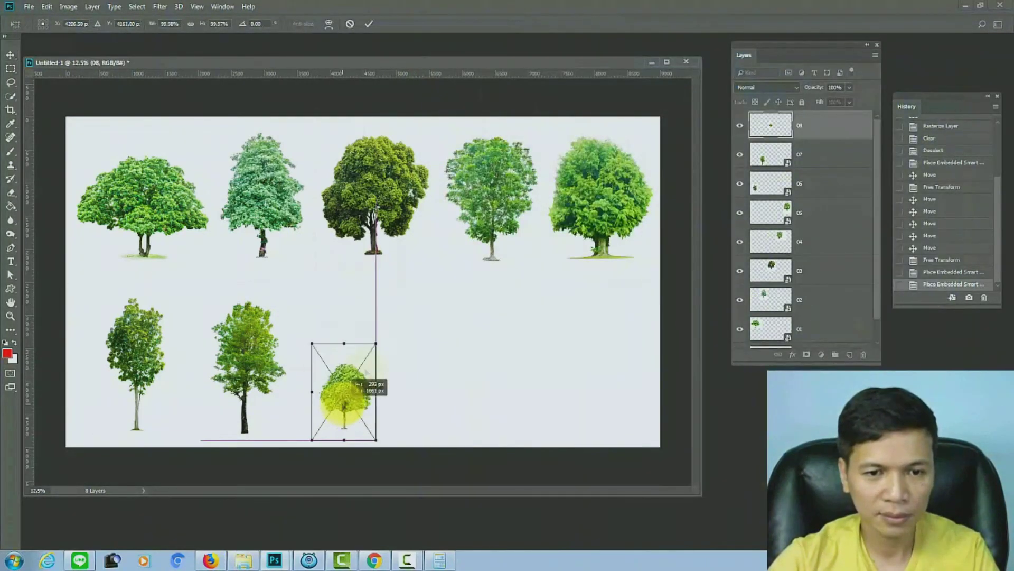
left_click_drag(377, 337, 447, 240)
mouse_move(419, 301)
left_mouse_down()
mouse_move(375, 358)
mouse_move(367, 352)
left_mouse_up()
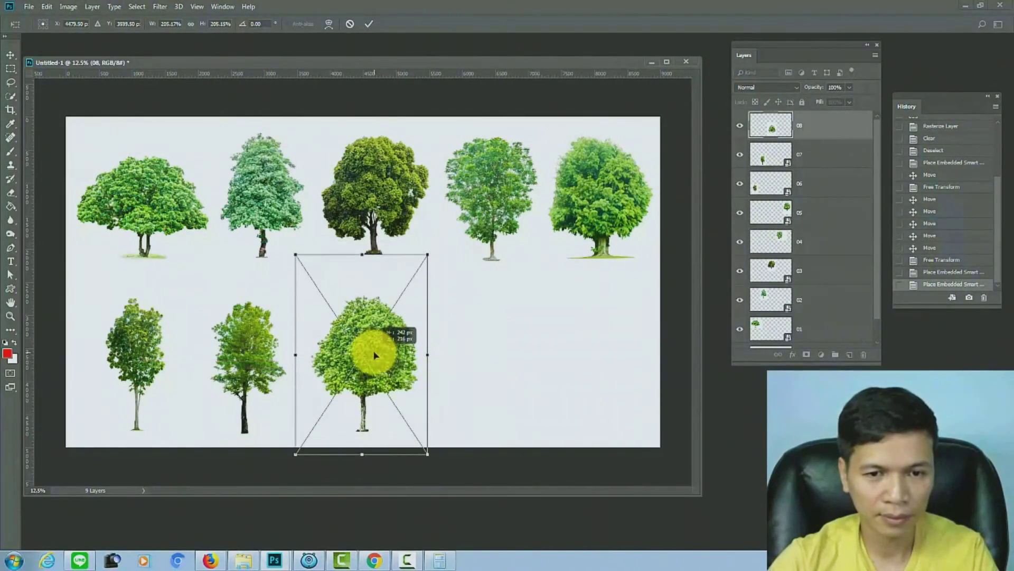
key("Return")
- Add tree 09 from the folder, enlarge it and position it beside tree 08
left_click(243, 560)
mouse_move(644, 201)
left_mouse_down()
mouse_move(362, 283)
mouse_move(503, 163)
left_mouse_up()
mouse_move(403, 241)
left_mouse_down()
mouse_move(480, 335)
mouse_move(462, 356)
mouse_move(470, 364)
left_mouse_up()
left_click_drag(566, 296, 583, 275)
left_click_drag(520, 313, 542, 327)
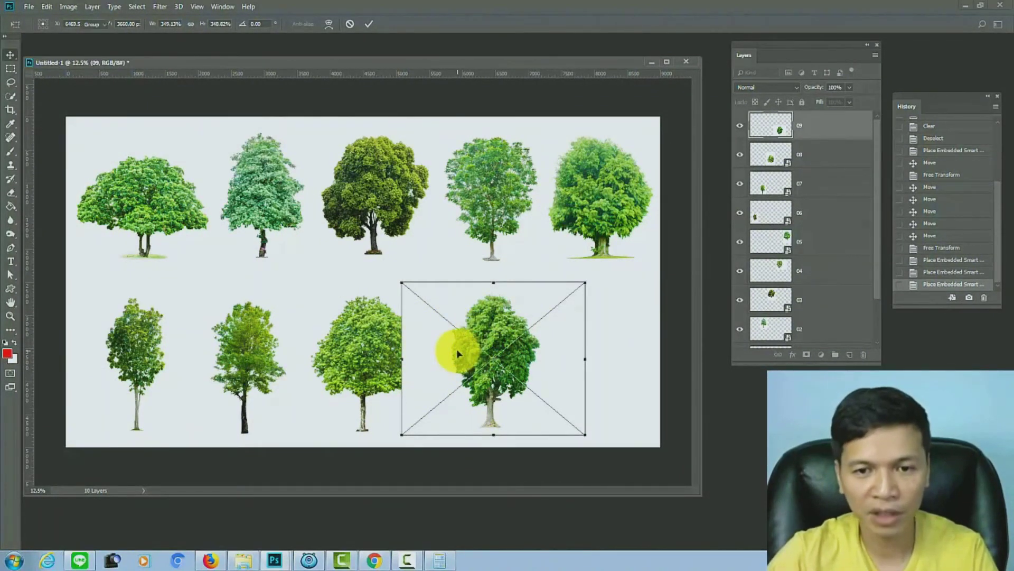
key("Return")
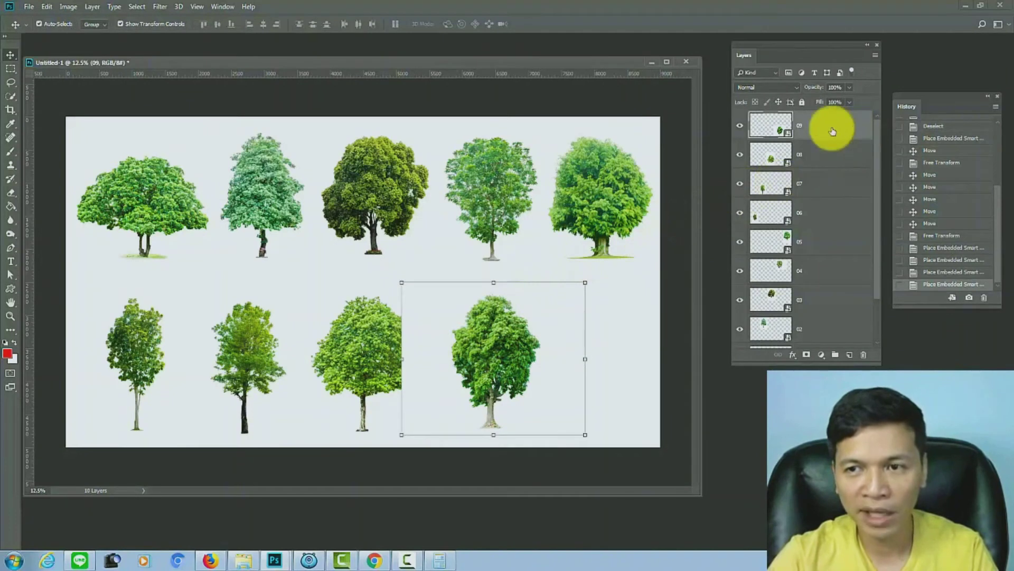
- Rasterize tree 09's layer and delete its blank patch hiding the third bottom tree
right_click(828, 129)
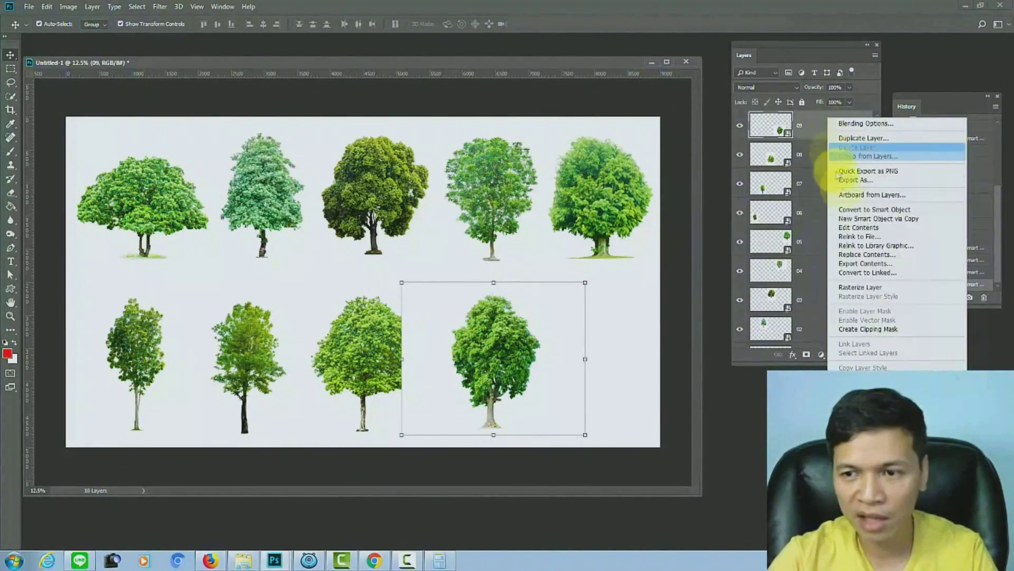
left_click(894, 291)
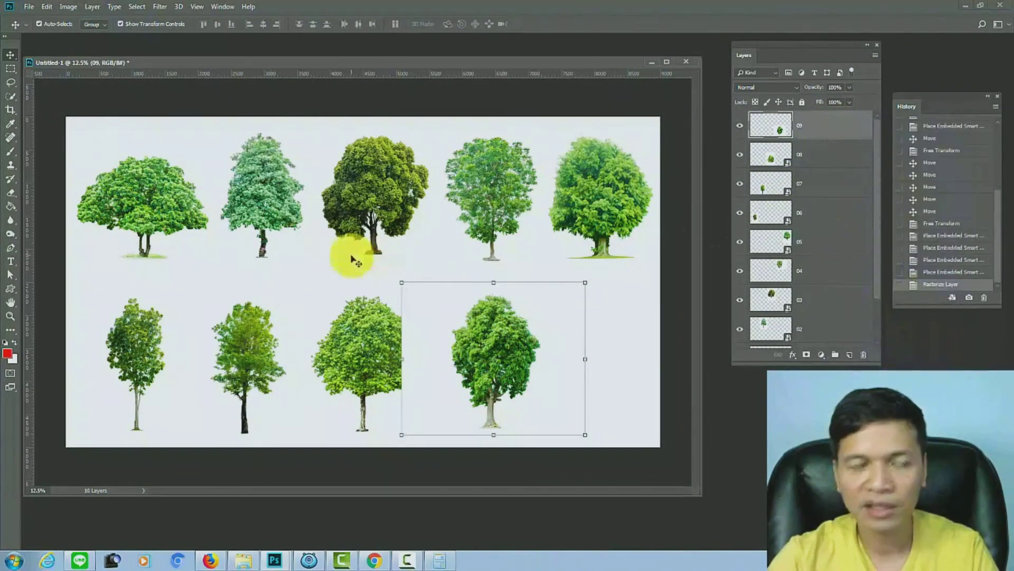
left_click(11, 69)
left_click_drag(357, 251, 446, 467)
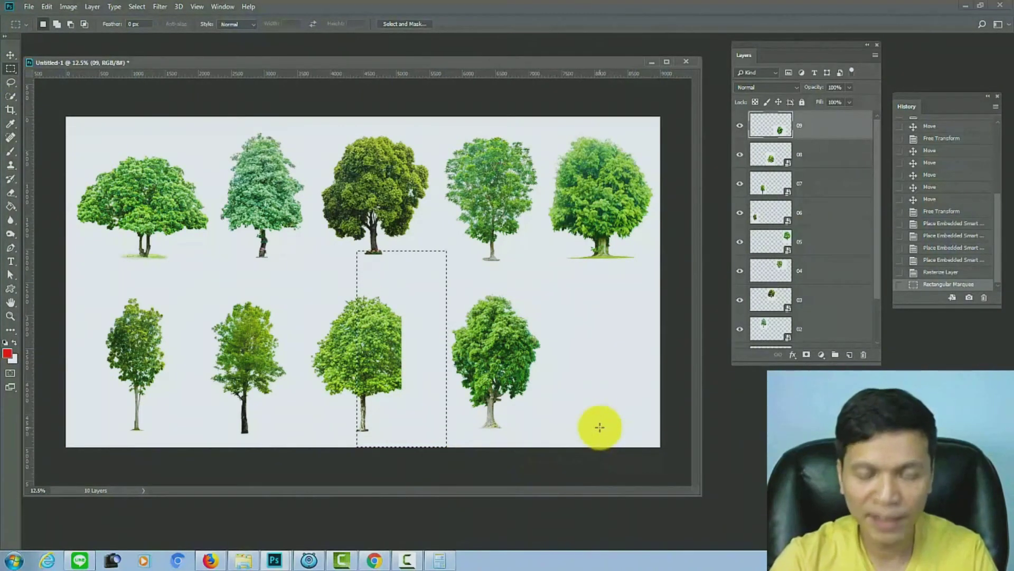
key("Delete")
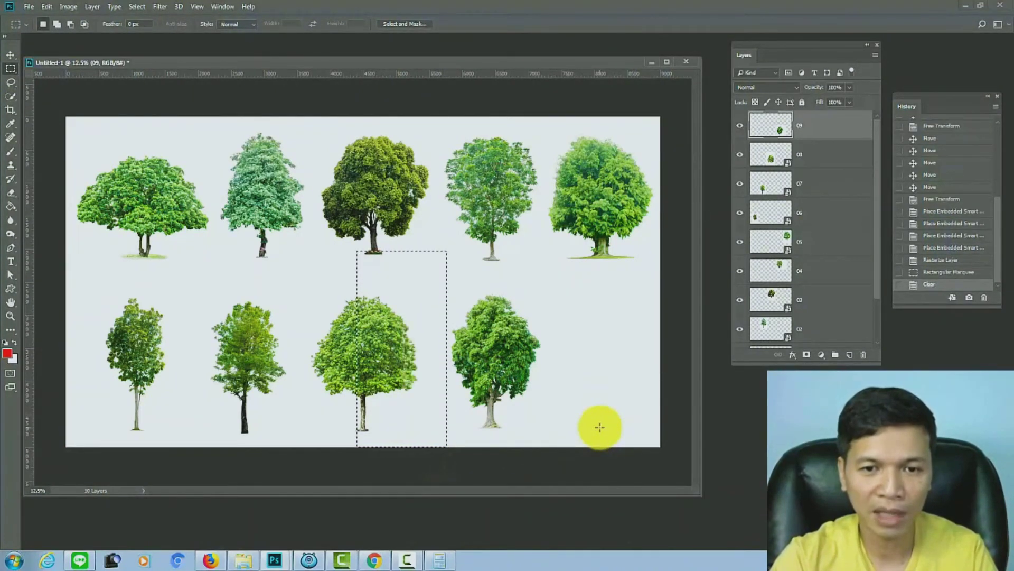
left_click(136, 7)
left_click(146, 29)
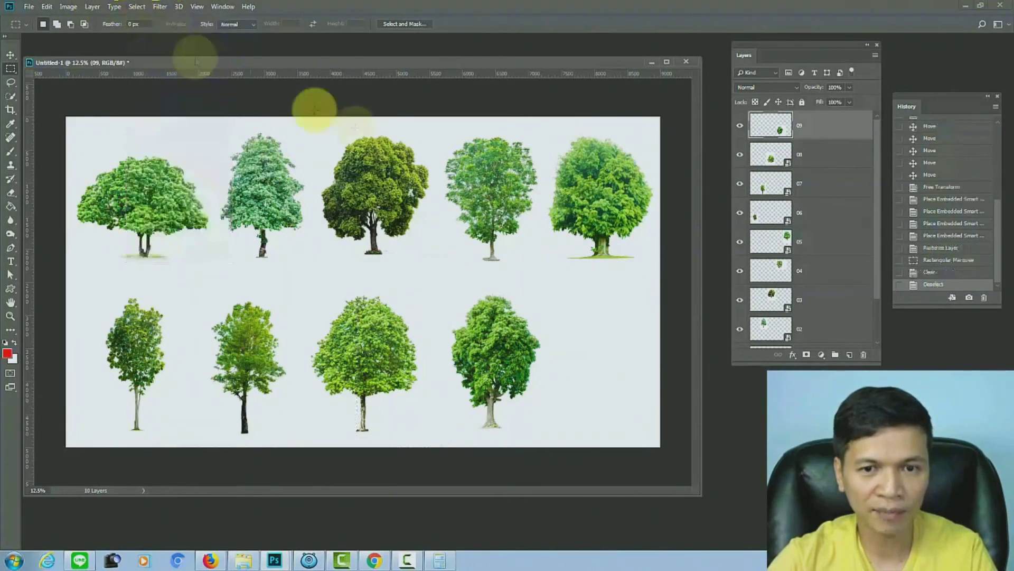
- Enlarge tree 09 slightly and shift it a little left and down
left_click(11, 55)
left_click(494, 291)
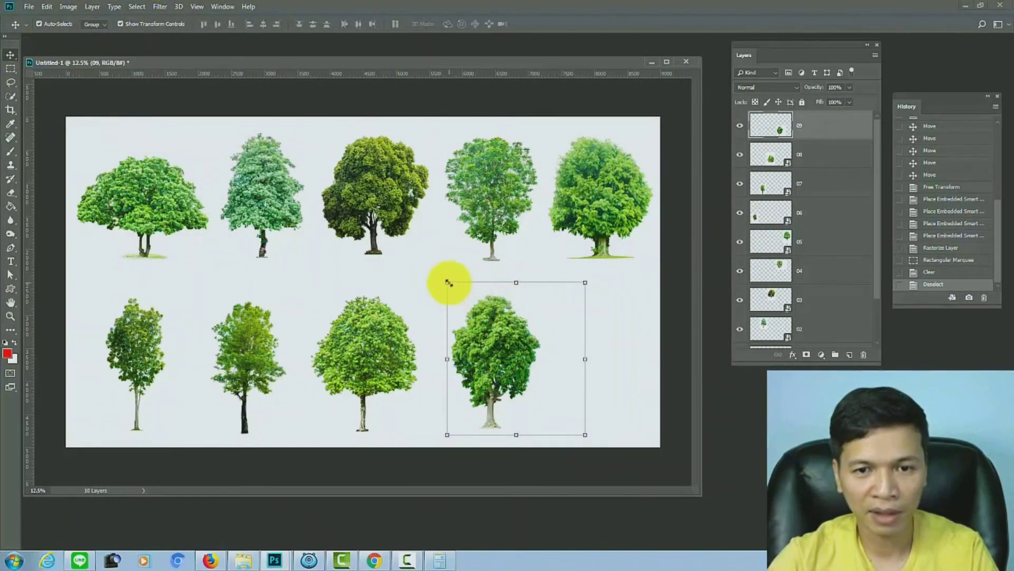
left_click_drag(448, 282, 440, 273)
left_click_drag(495, 317, 493, 322)
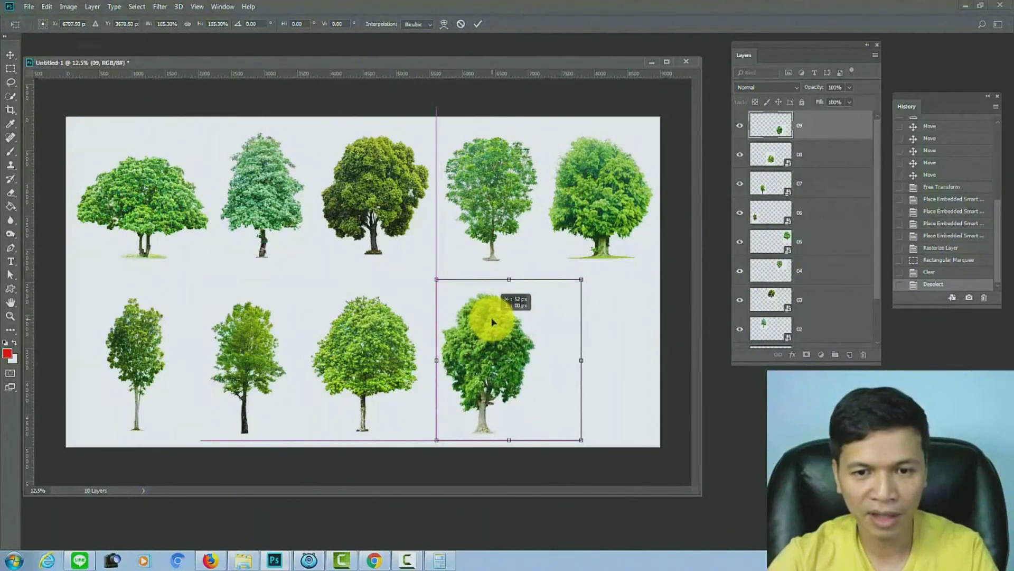
key("Return")
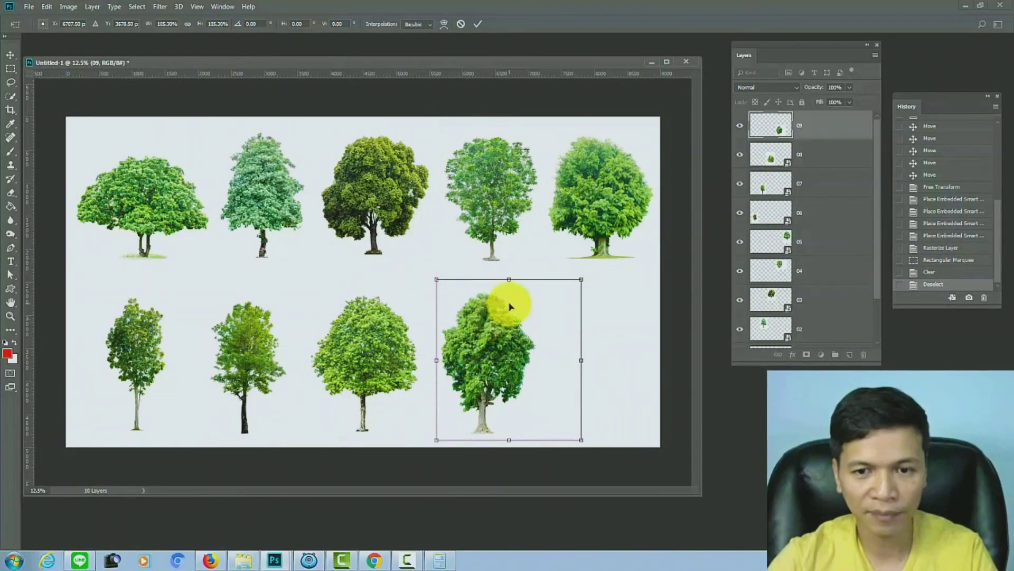
- Drag photo 10 onto the canvas and move it to the bottom right
left_click(247, 564)
mouse_move(701, 209)
left_mouse_down()
mouse_move(635, 292)
mouse_move(366, 277)
left_mouse_up()
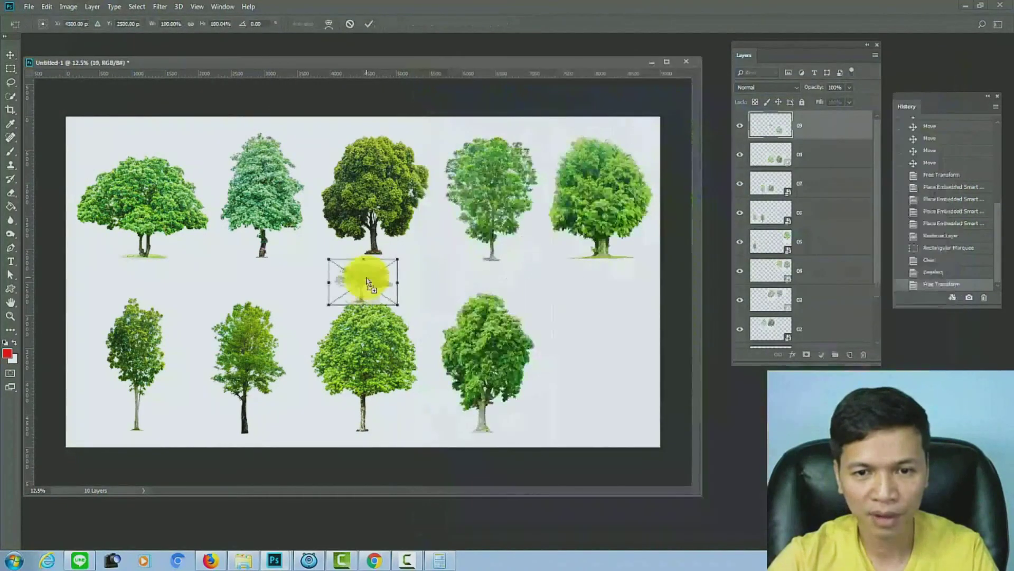
mouse_move(391, 290)
left_mouse_down()
mouse_move(493, 396)
mouse_move(648, 306)
left_mouse_up()
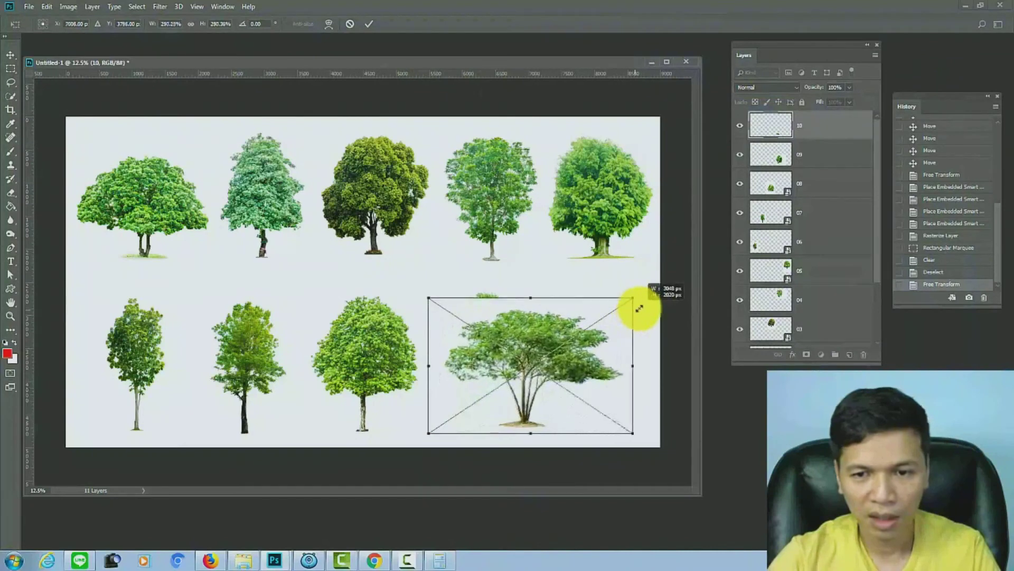
- Shrink the wide tenth tree to fit the bottom-right corner and commit it
left_click_drag(570, 335, 597, 346)
mouse_move(461, 301)
left_mouse_down()
mouse_move(487, 320)
mouse_move(468, 299)
left_mouse_up()
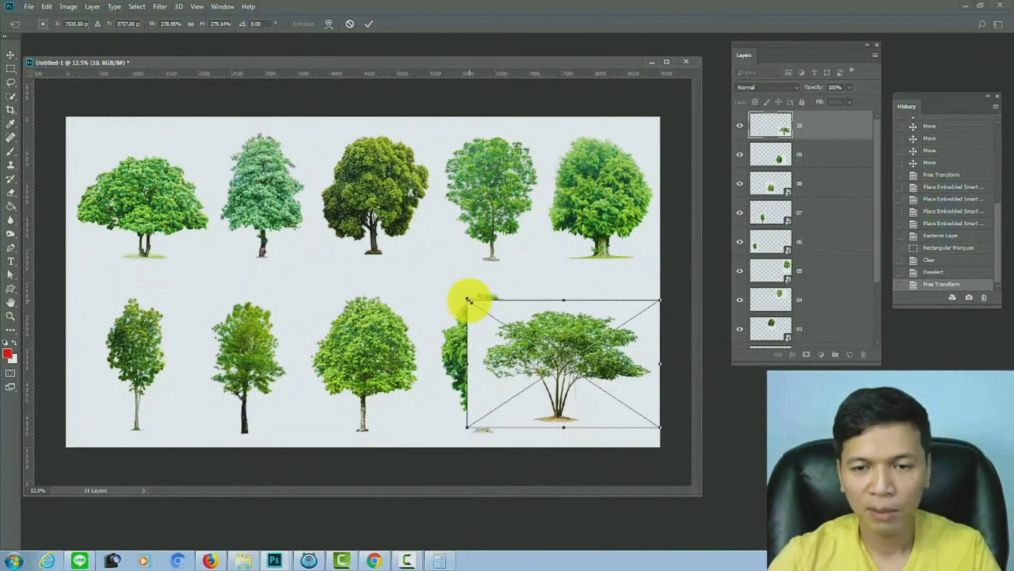
key("Return")
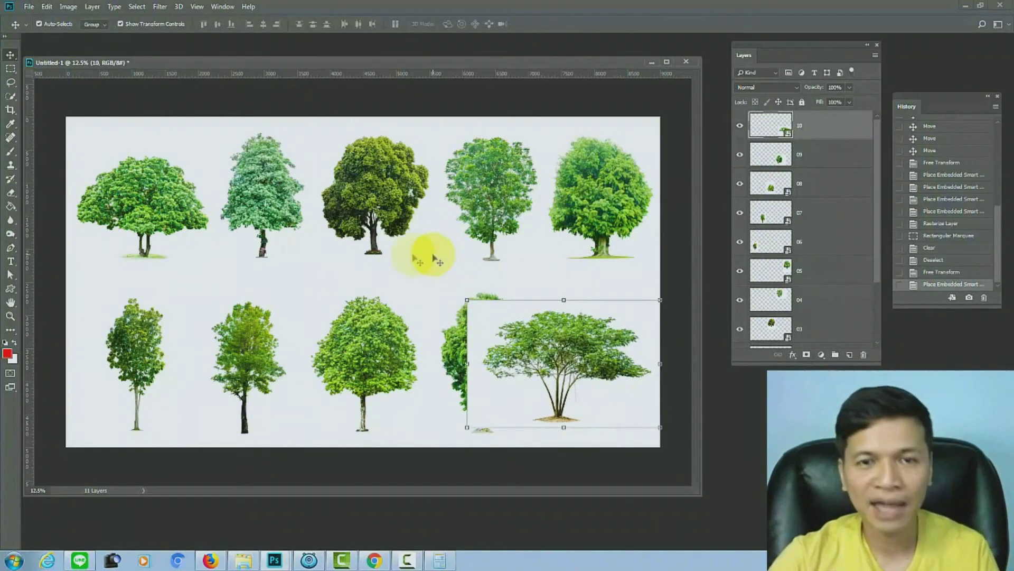
- Shift the first three bottom-row trees leftward to make room
left_click(130, 344)
left_click_drag(136, 346, 111, 349)
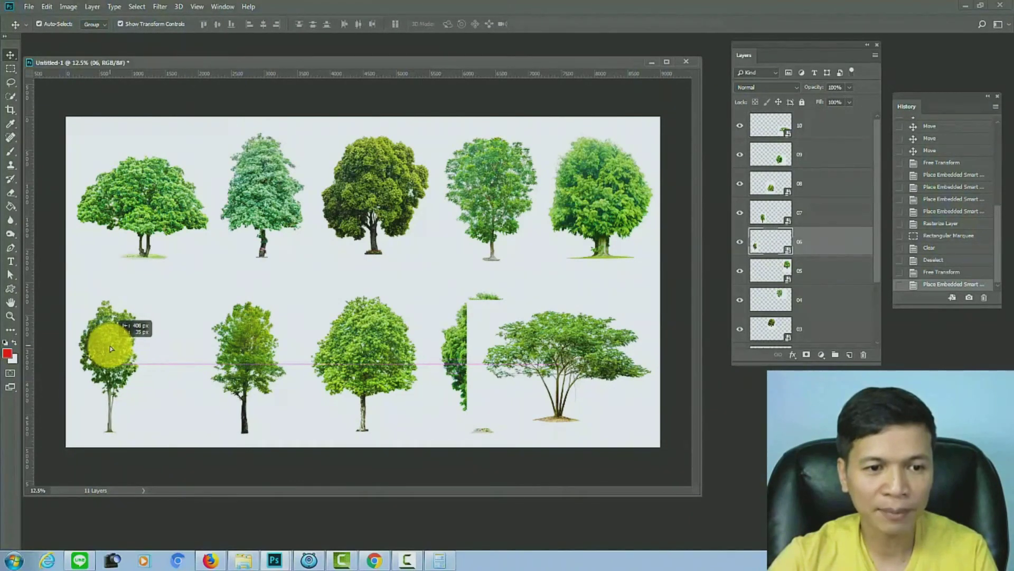
left_click_drag(244, 349, 211, 354)
left_click_drag(359, 352, 318, 357)
left_click_drag(307, 353, 305, 350)
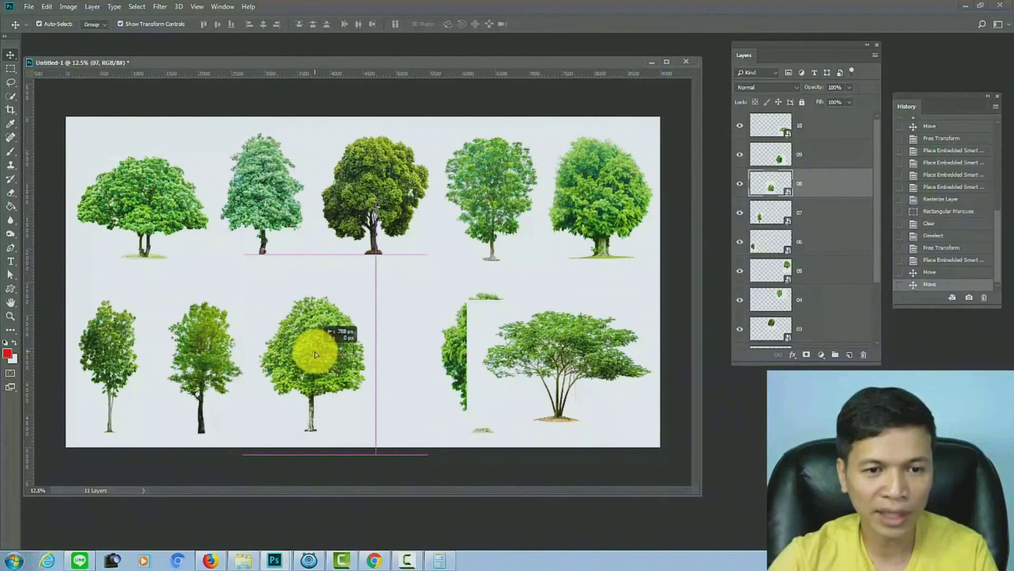
left_click_drag(200, 343, 192, 343)
left_click_drag(298, 352, 303, 354)
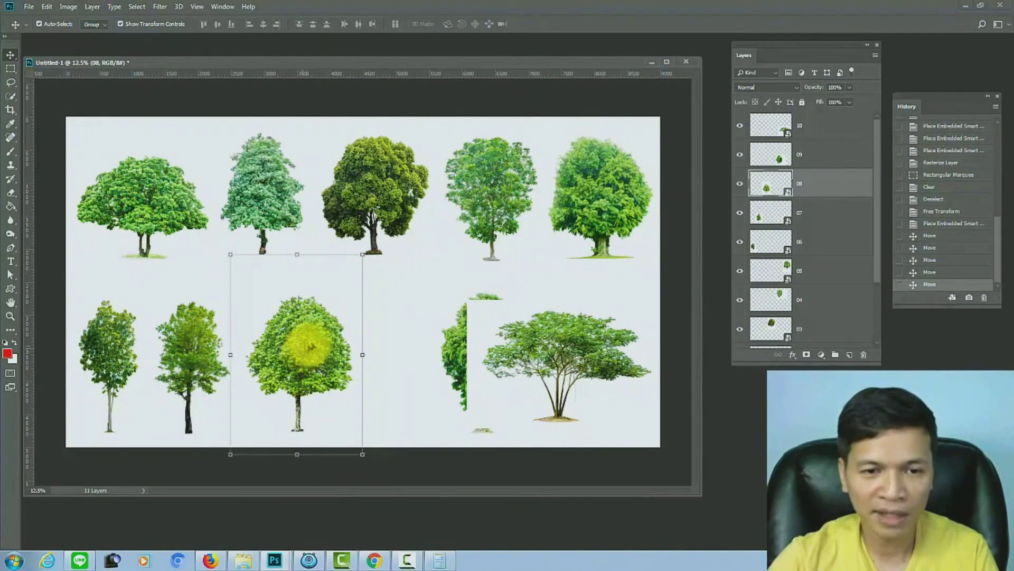
right_click(839, 183)
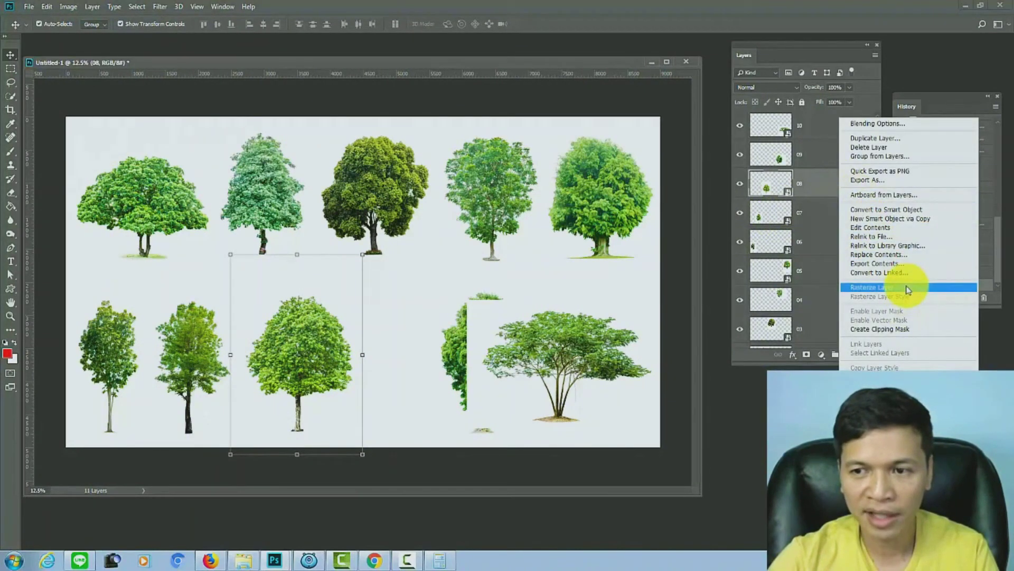
- Rasterize layer 08 and delete the blank patch covering the second bottom tree
left_click(908, 289)
left_click(10, 69)
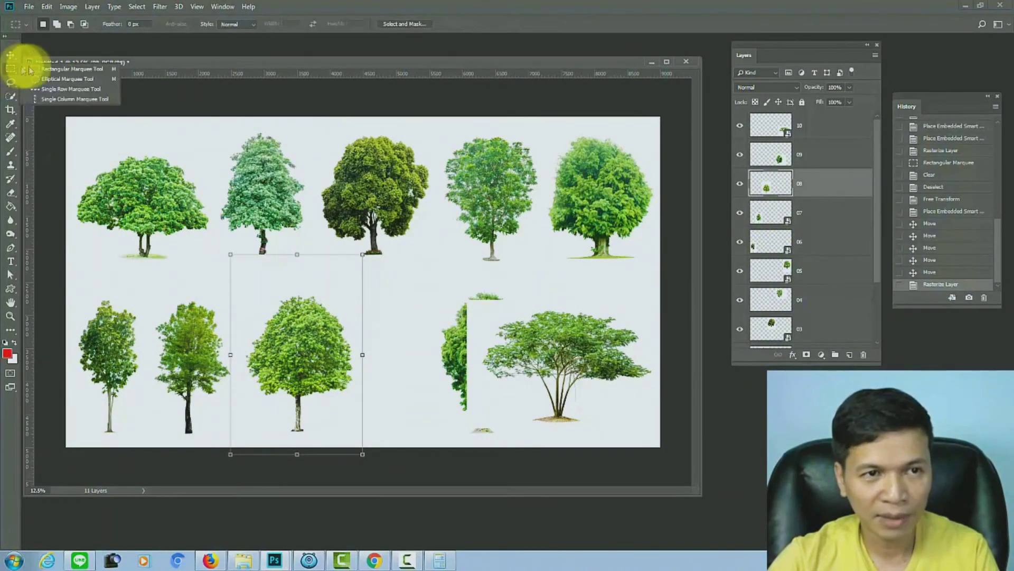
mouse_move(172, 238)
left_mouse_down()
mouse_move(242, 463)
mouse_move(243, 451)
left_mouse_up()
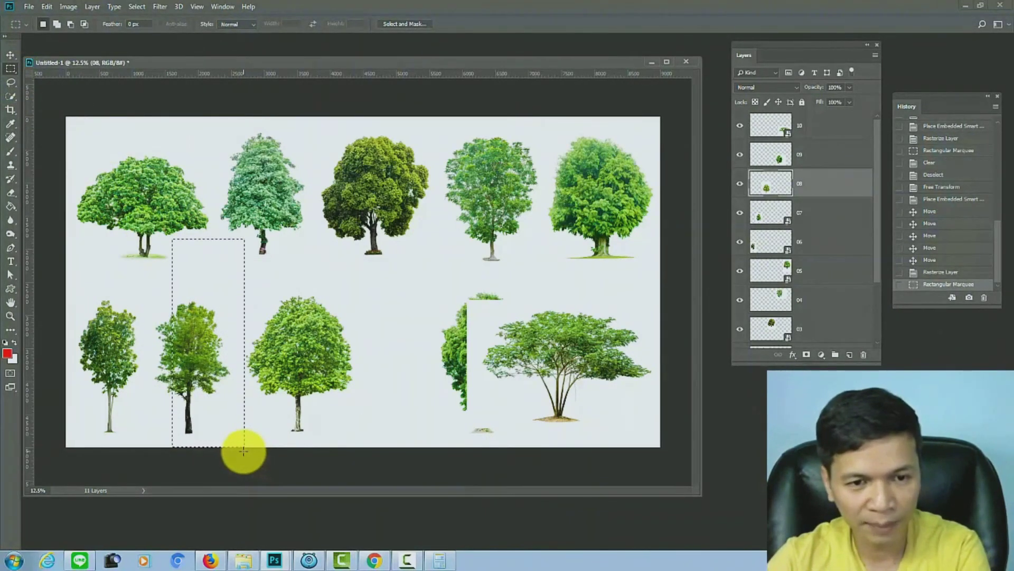
key("Delete")
key("ctrl+d")
key("v")
- Respace the five bottom-row trees evenly, aligning the wide tree with the row
left_click_drag(295, 340, 294, 347)
key("Left")
mouse_move(458, 358)
left_mouse_down()
mouse_move(377, 358)
mouse_move(390, 359)
left_mouse_up()
left_click_drag(289, 343, 301, 343)
left_click_drag(181, 340, 191, 341)
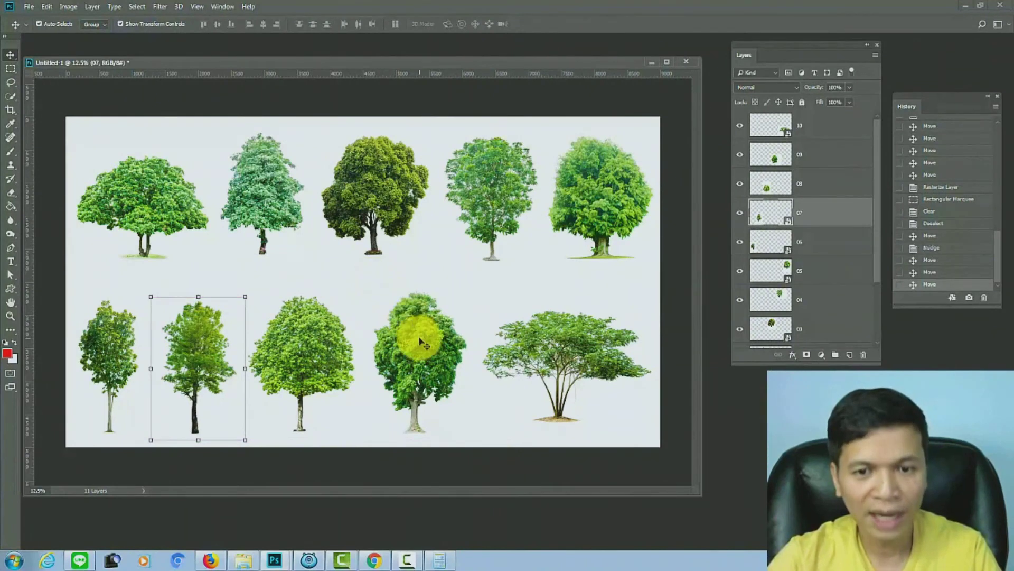
left_click(530, 346)
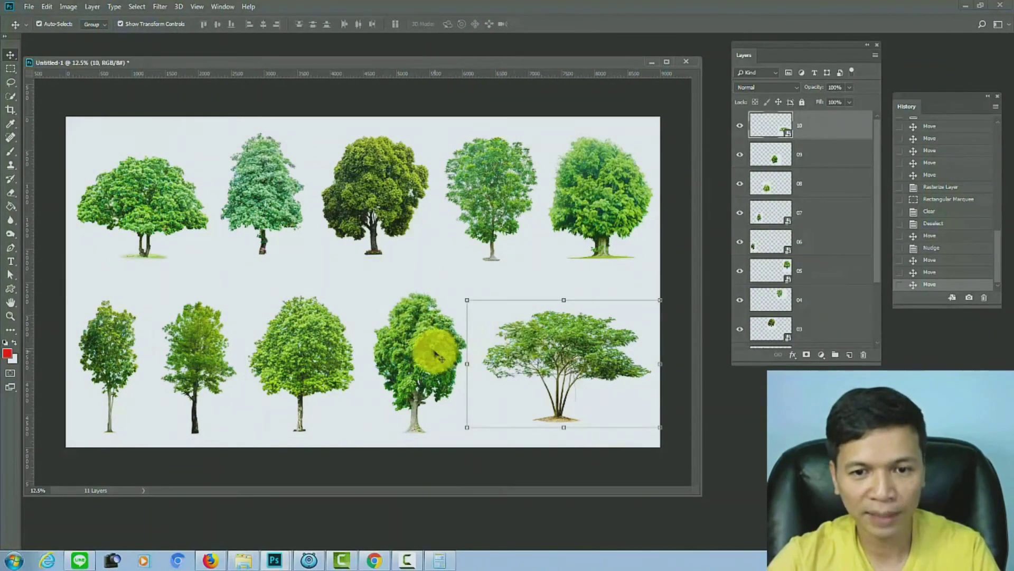
left_click_drag(438, 351, 441, 351)
left_click_drag(537, 348, 519, 346)
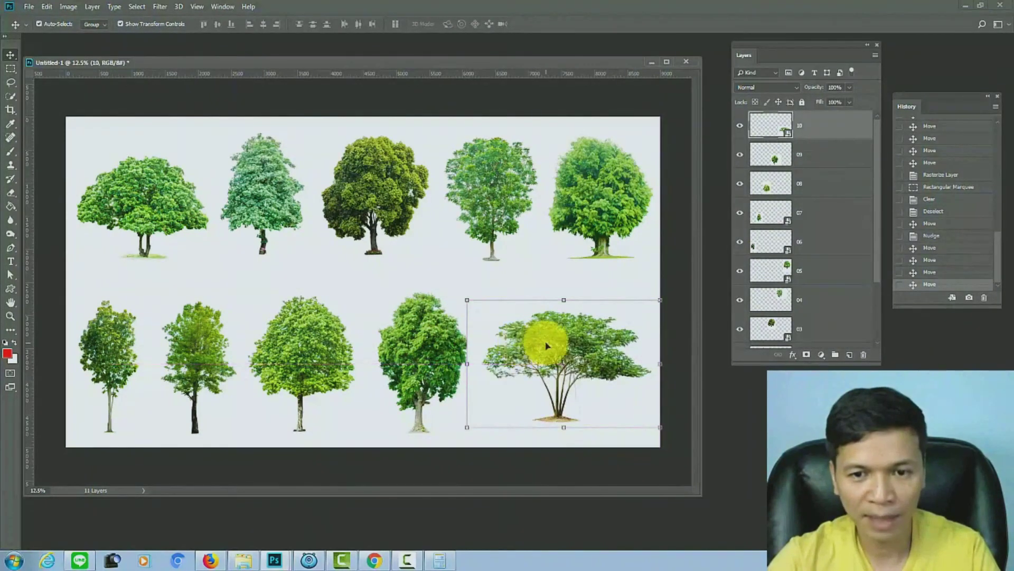
right_click(818, 125)
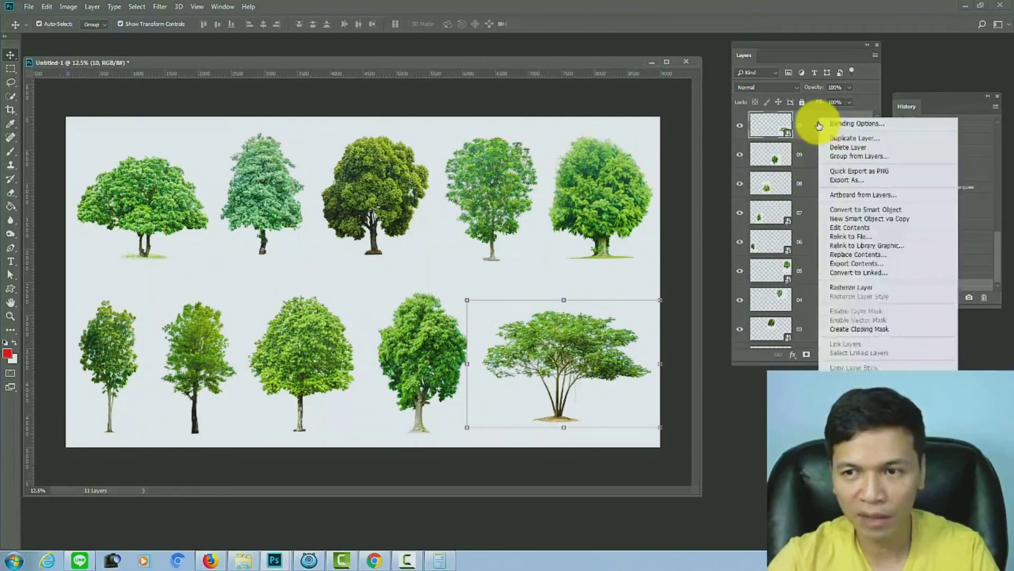
- Rasterize tree 10's layer, delete its blank area over tree 09, and nudge it right
left_click(895, 288)
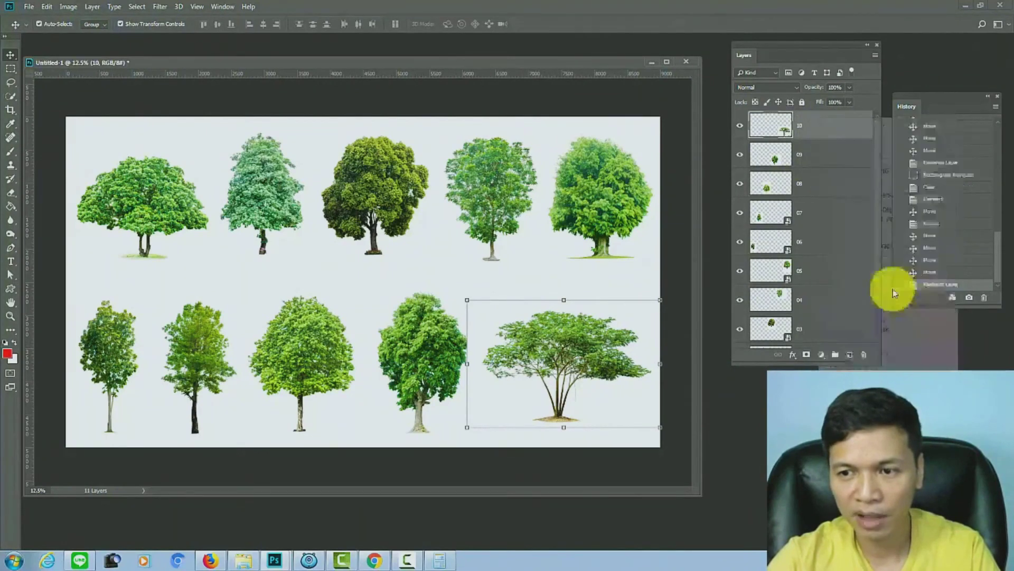
left_click(12, 71)
left_click_drag(349, 245, 479, 440)
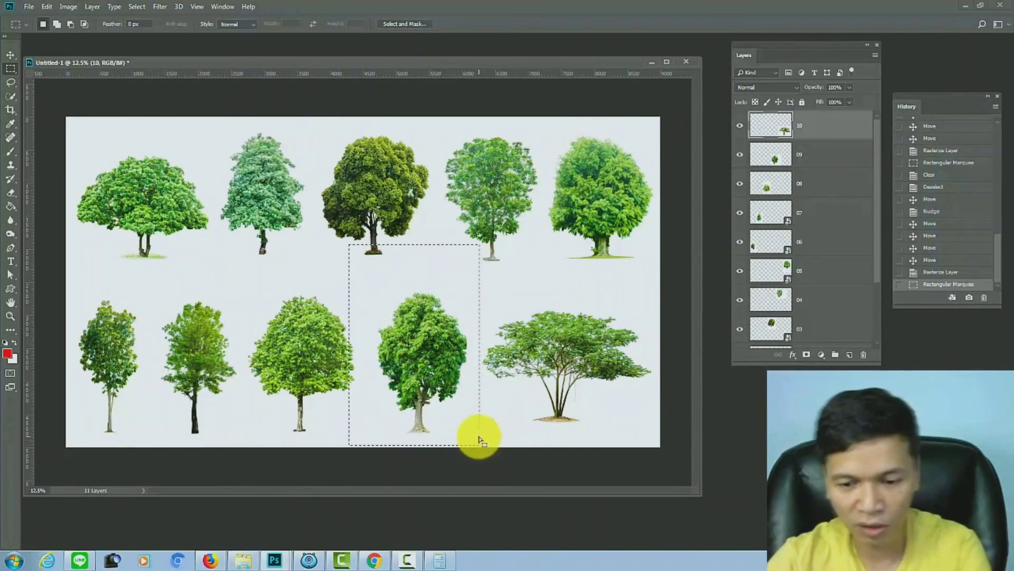
key("Delete")
key("ctrl+d")
key("v")
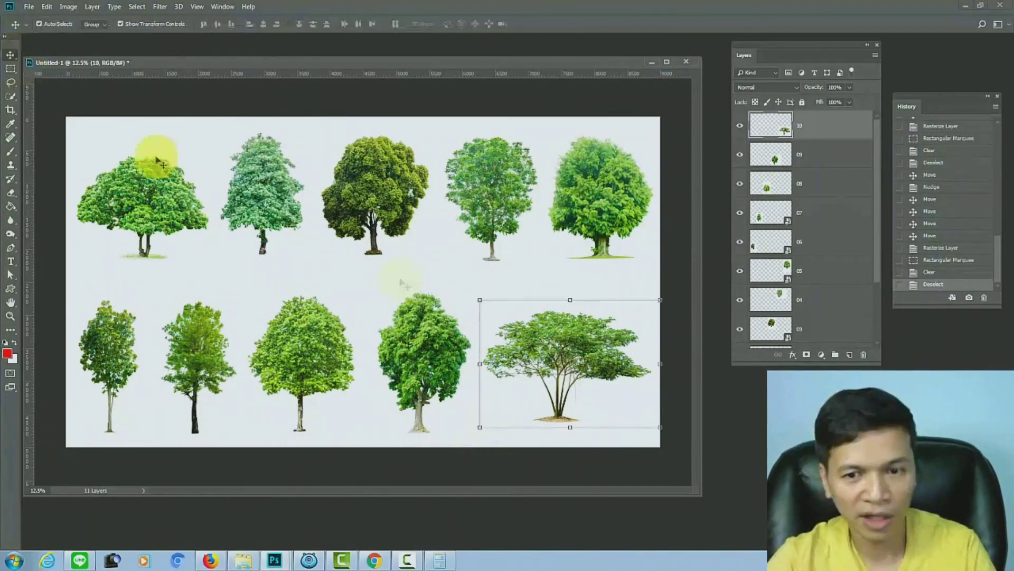
left_click_drag(544, 340, 544, 344)
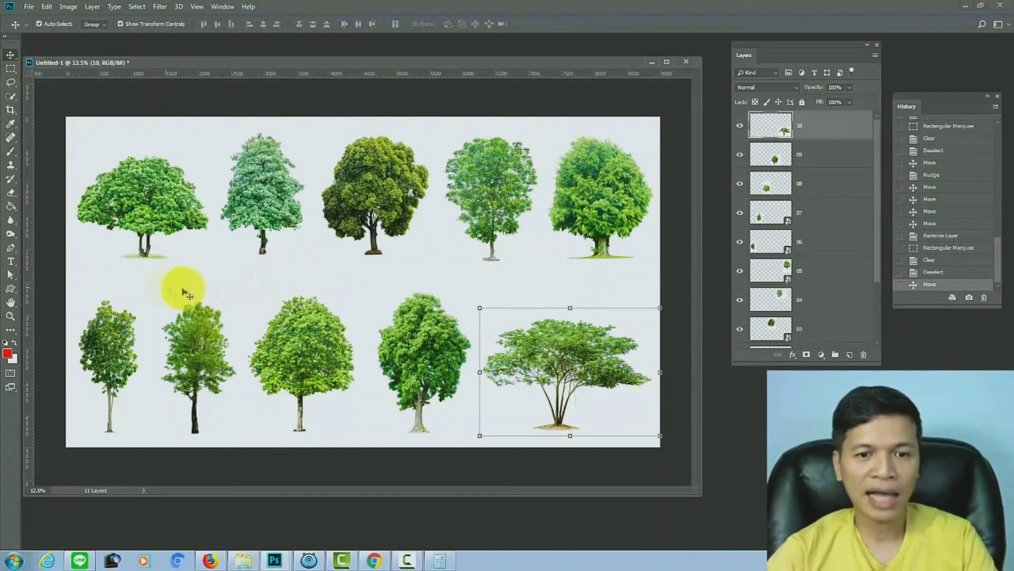
left_click(179, 257)
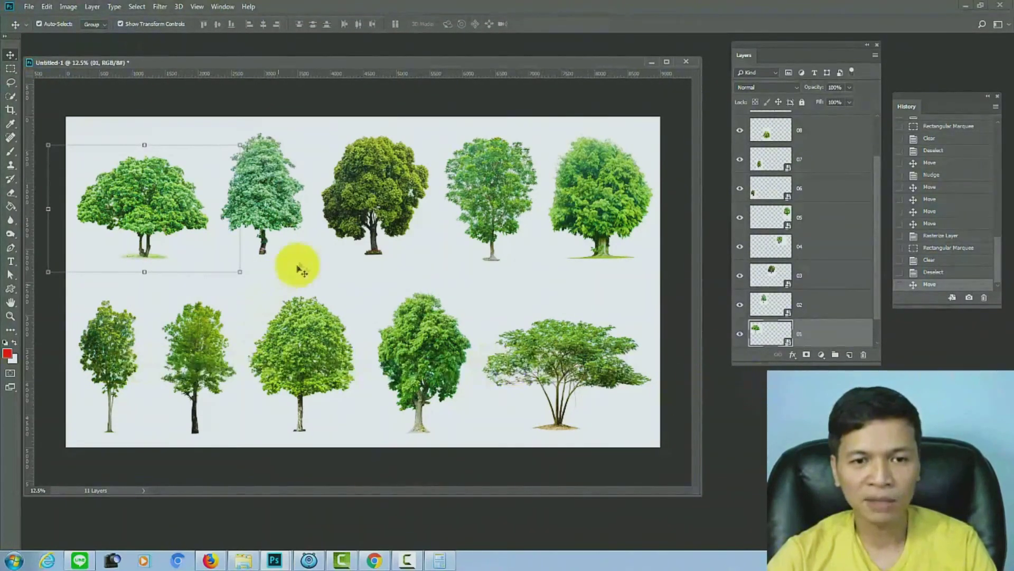
- Select the bottom-row trees together and move them up toward the top row
left_click(397, 277)
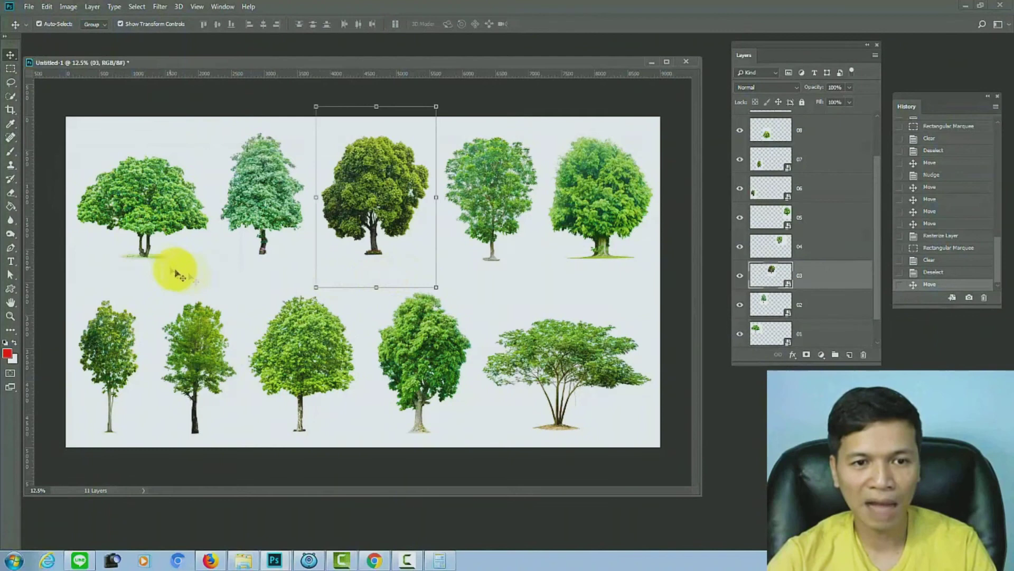
left_click(130, 358)
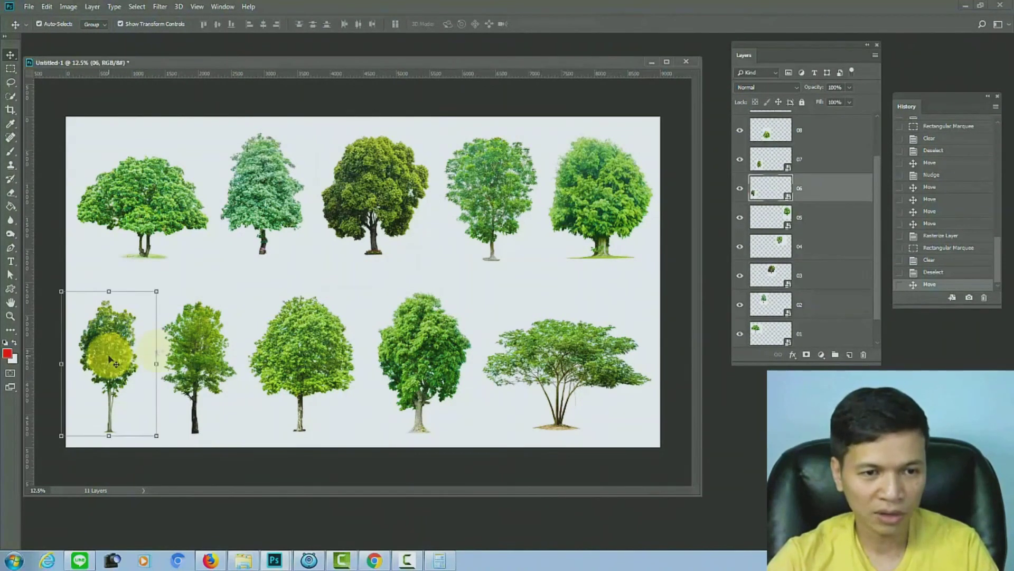
left_click(292, 350, "shift")
left_click(422, 351, "shift")
left_click(564, 362, "shift")
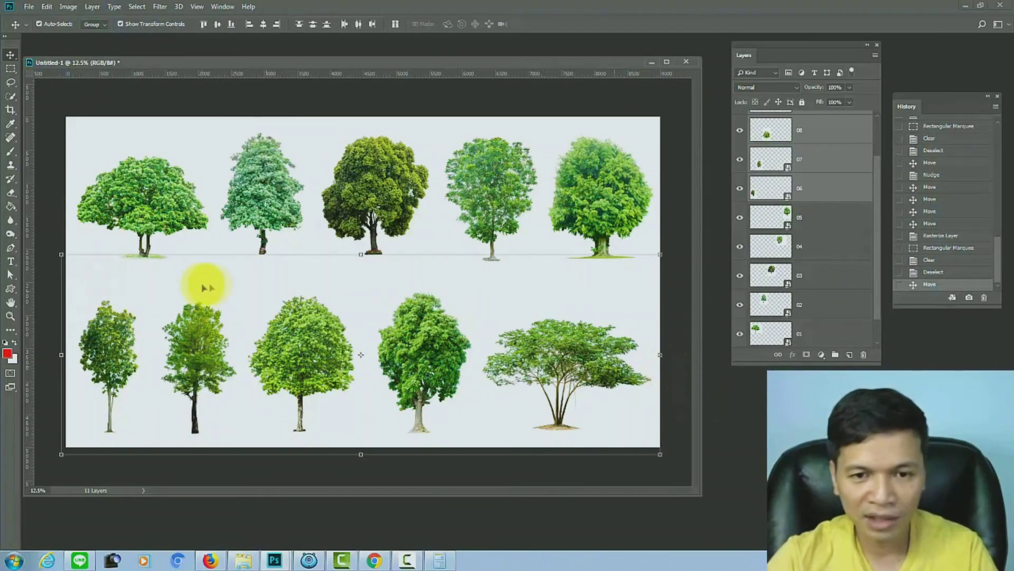
left_click_drag(414, 334, 424, 326)
- Inspect individual bottom-row trees and toggle layer 08's visibility off and on
left_click(469, 109)
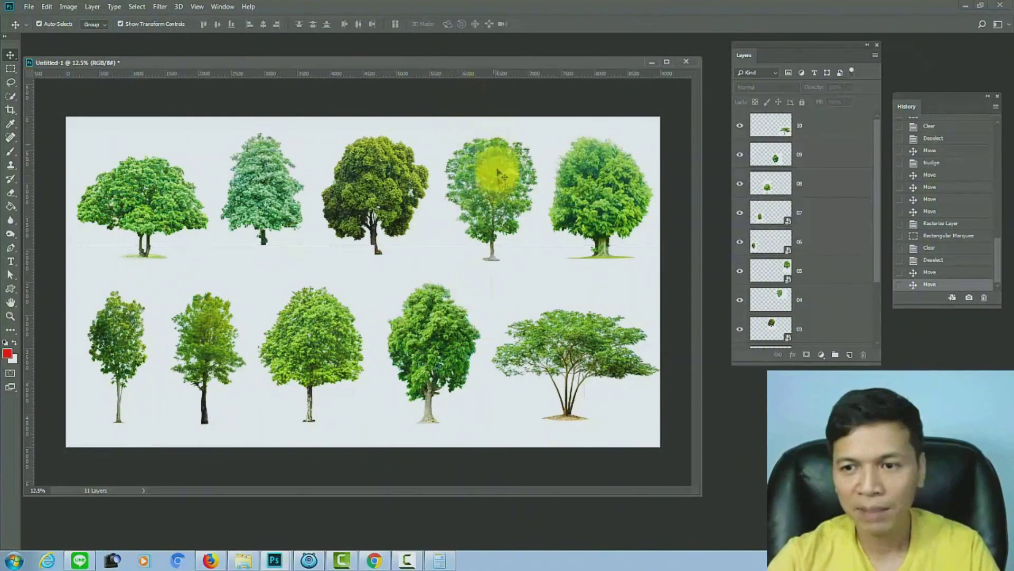
left_click(197, 335)
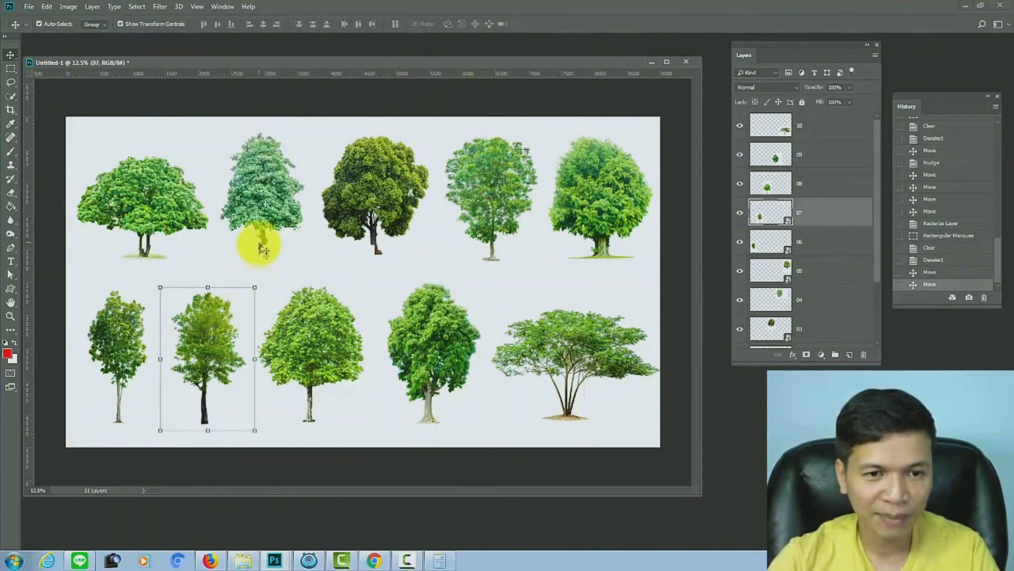
left_click(260, 227)
left_click(302, 332)
left_click(211, 338)
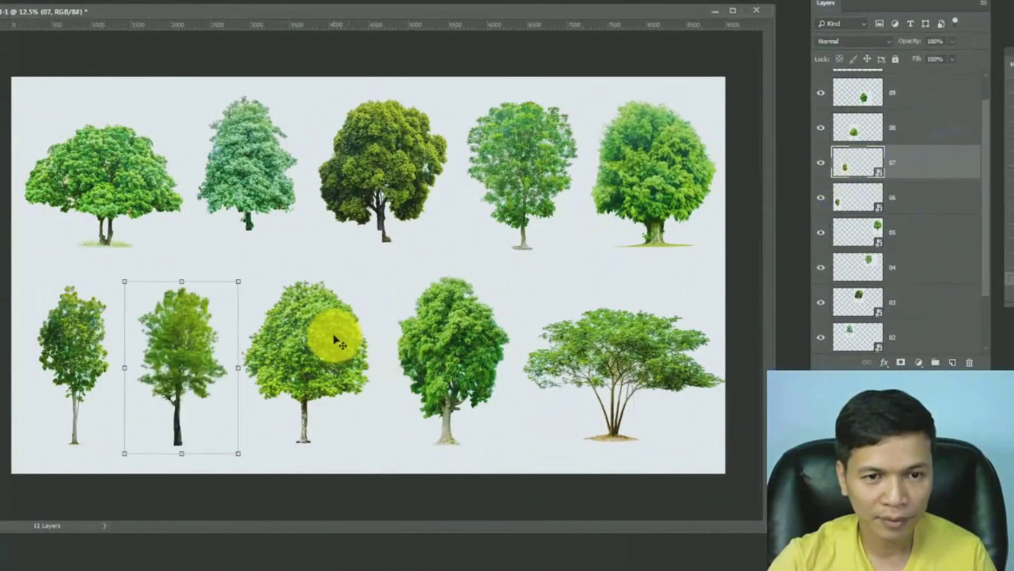
left_click(304, 328)
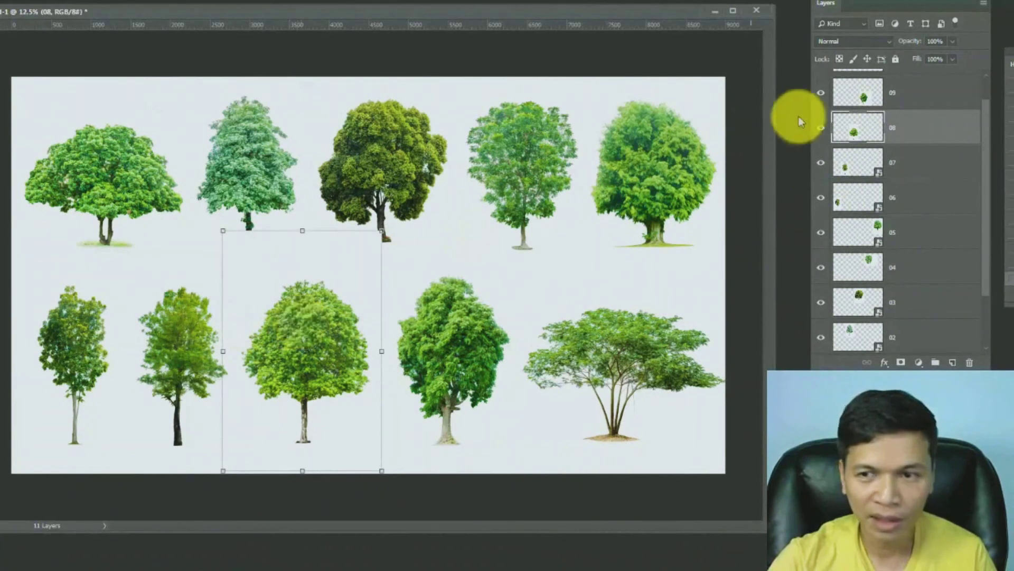
left_click(821, 128)
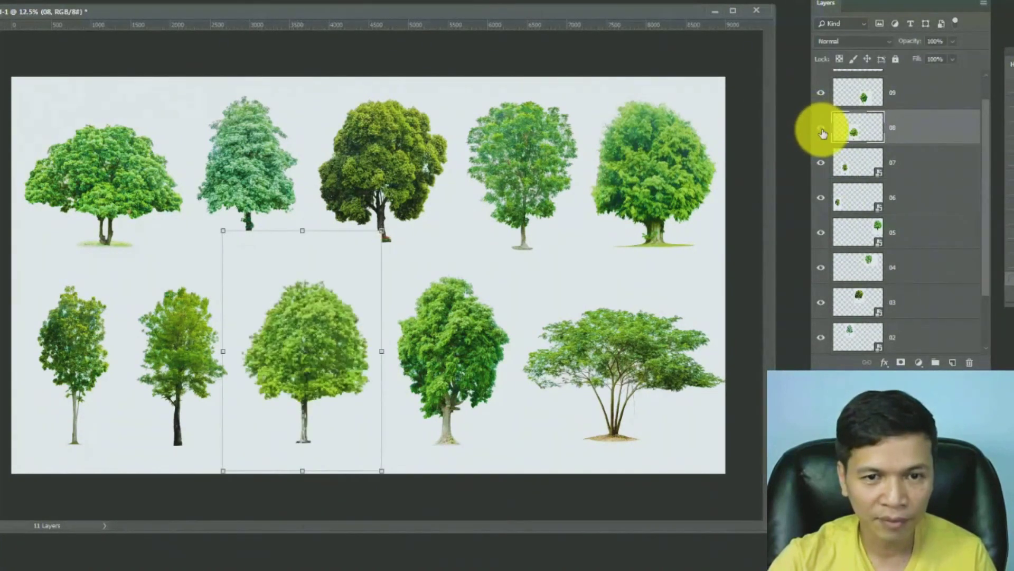
left_click(822, 128)
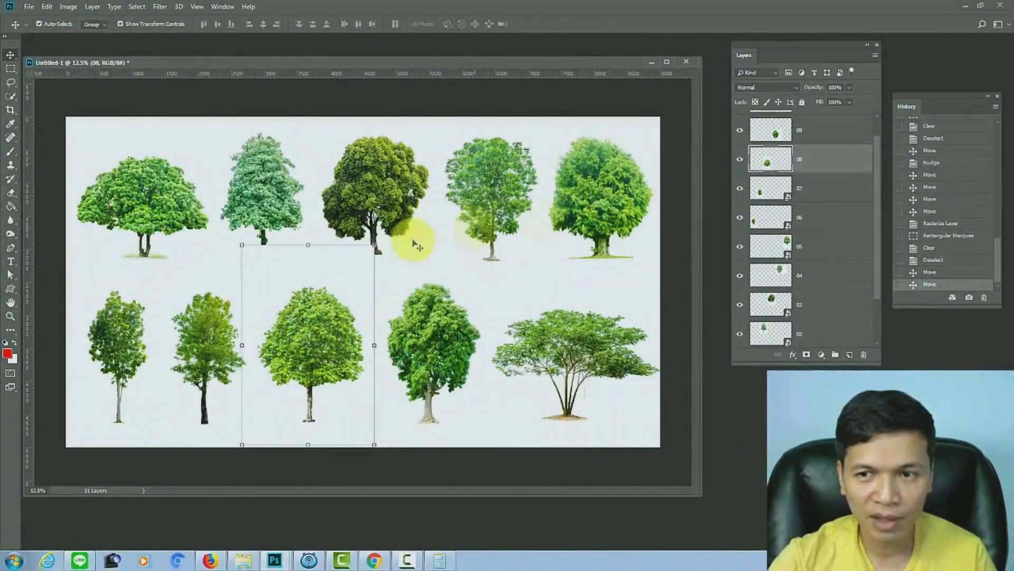
- Marquee and delete tree 08's stray pixels in the gap between the rows
right_click(831, 160)
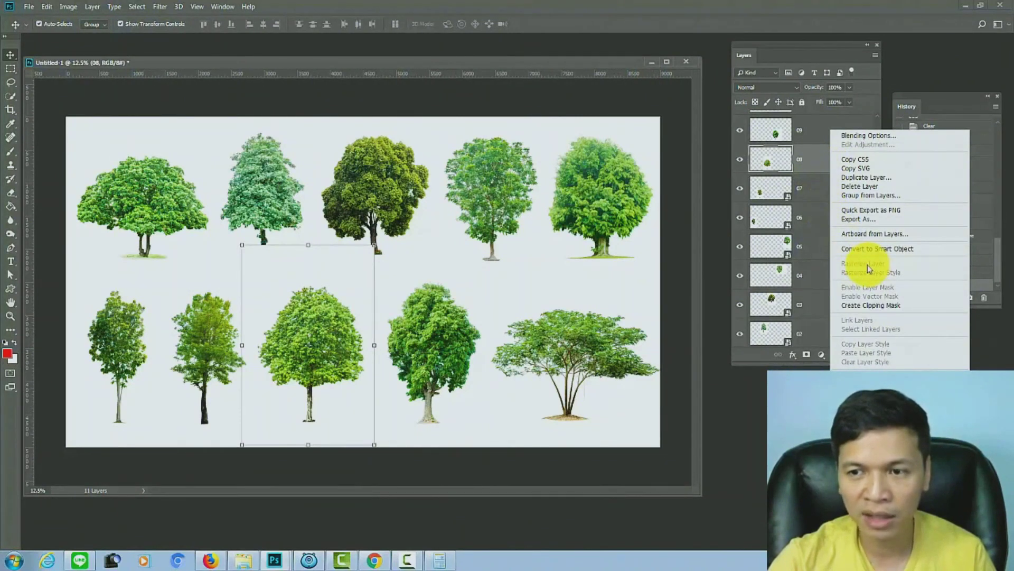
left_click(254, 75)
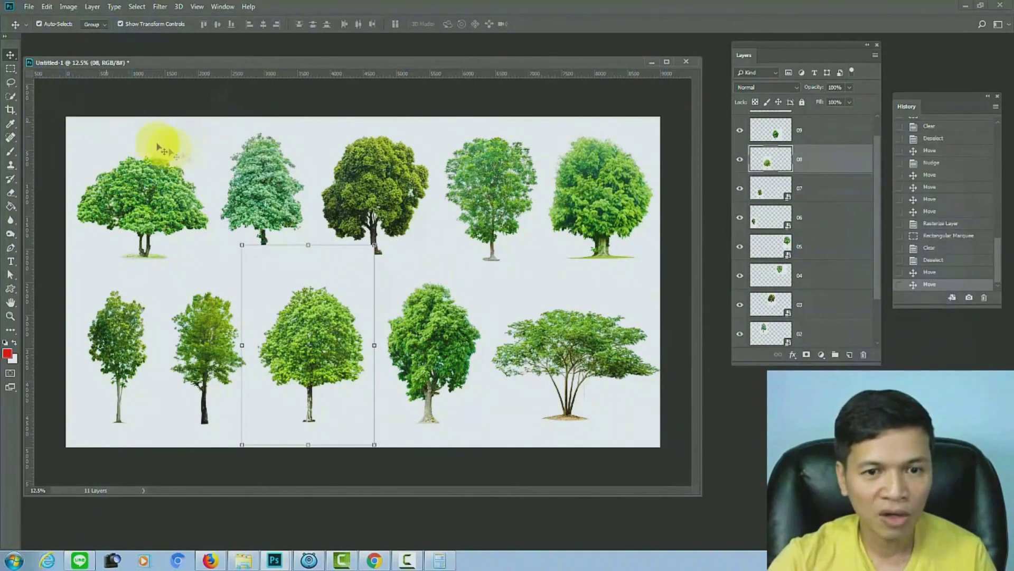
left_click(10, 69)
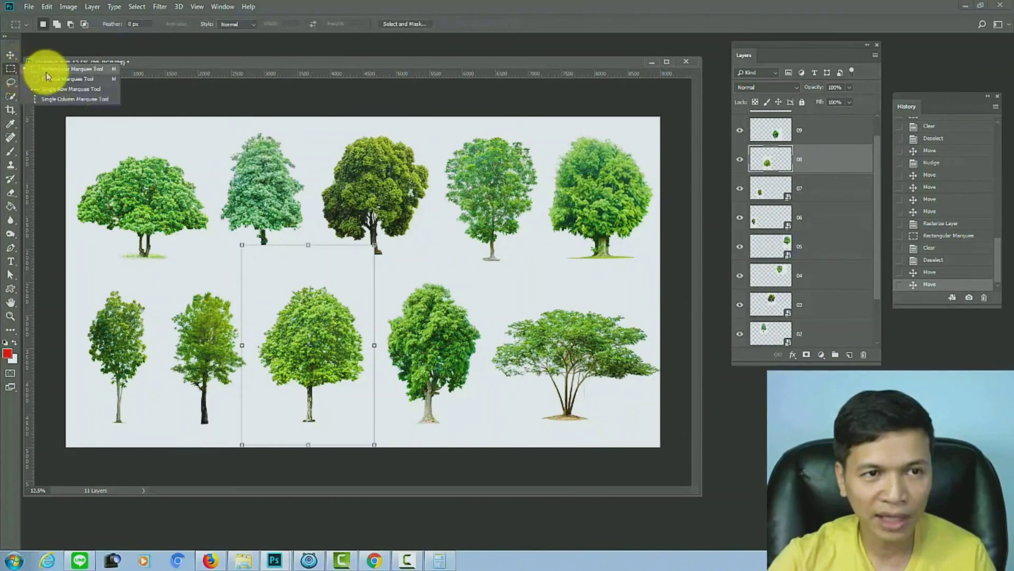
left_click_drag(143, 195, 447, 282)
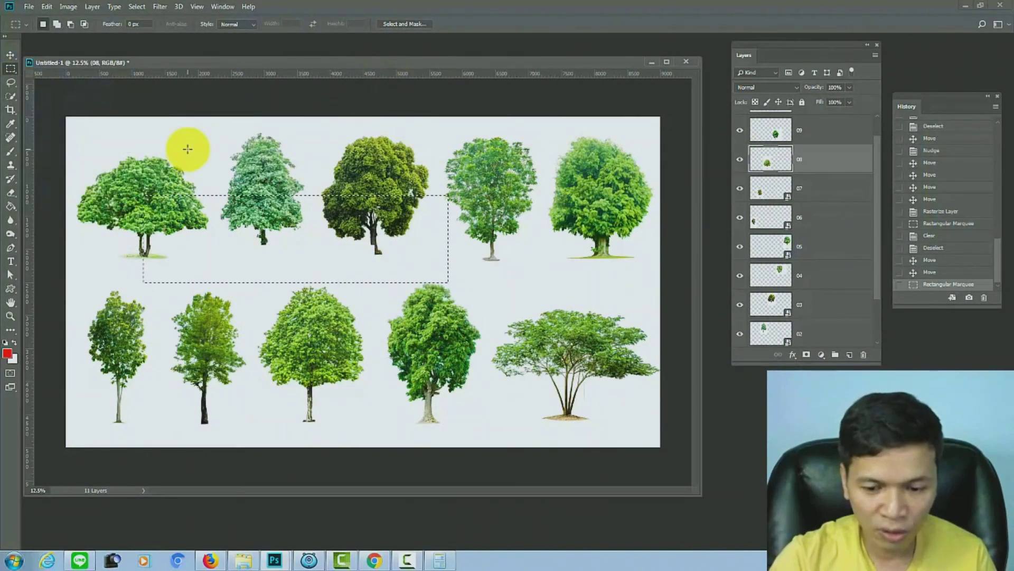
key("Delete")
key("ctrl+d")
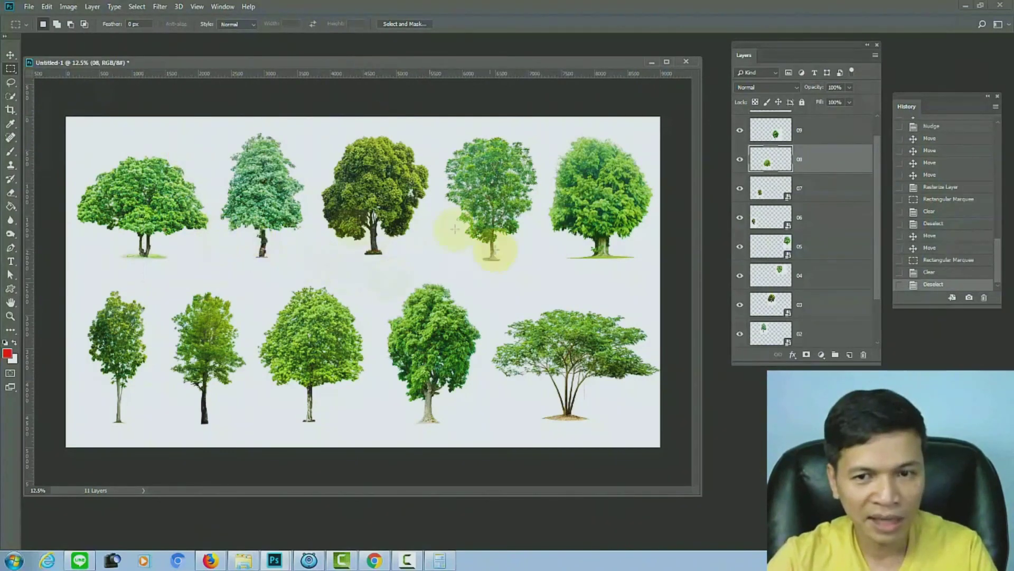
key("v")
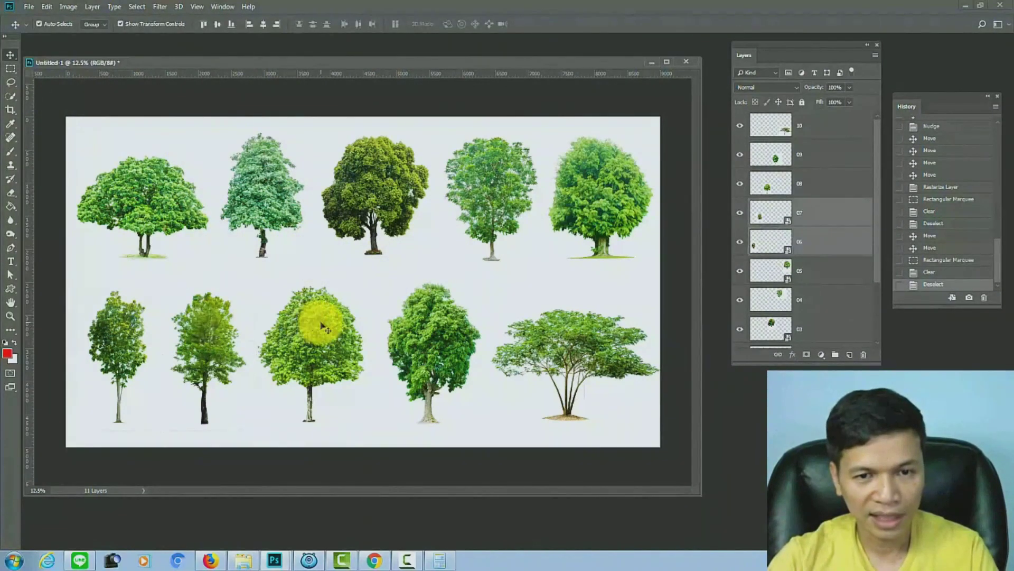
- Nudge all five bottom-row trees two steps left and one up, then deselect
left_click(449, 332, "shift")
left_click(545, 338, "shift")
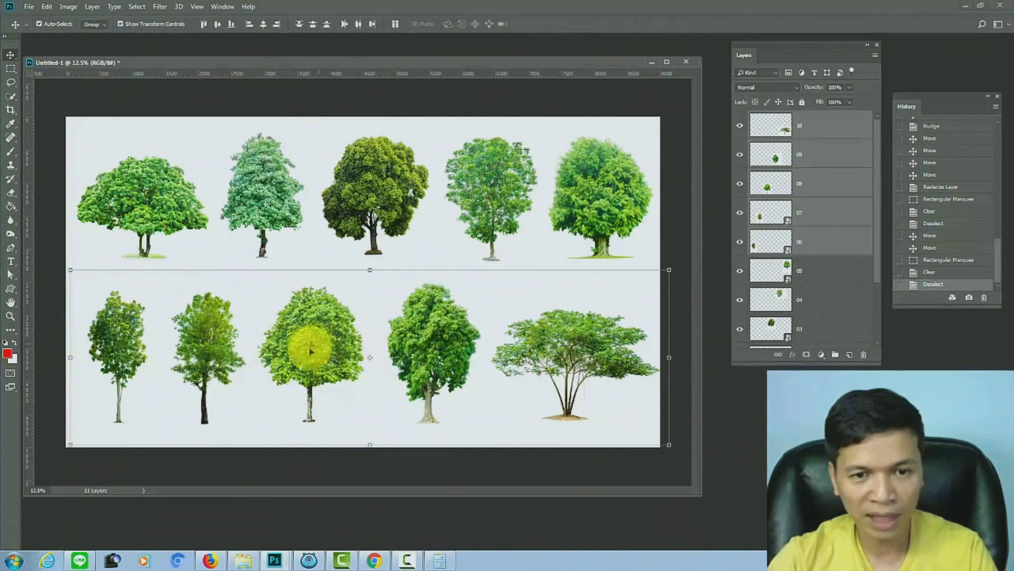
key("shift+Left")
key("shift+Left")
key("shift+Left")
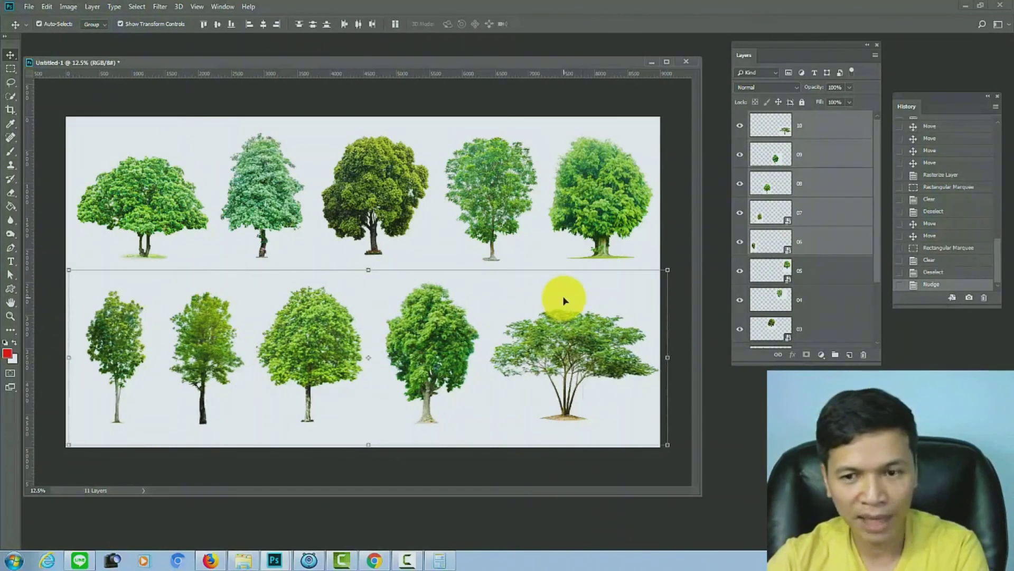
key("shift+Left")
key("shift+Left")
key("shift+Left")
key("shift+Up")
key("shift+Up")
key("shift+Up")
key("shift+Up")
key("shift+Up")
key("shift+Up")
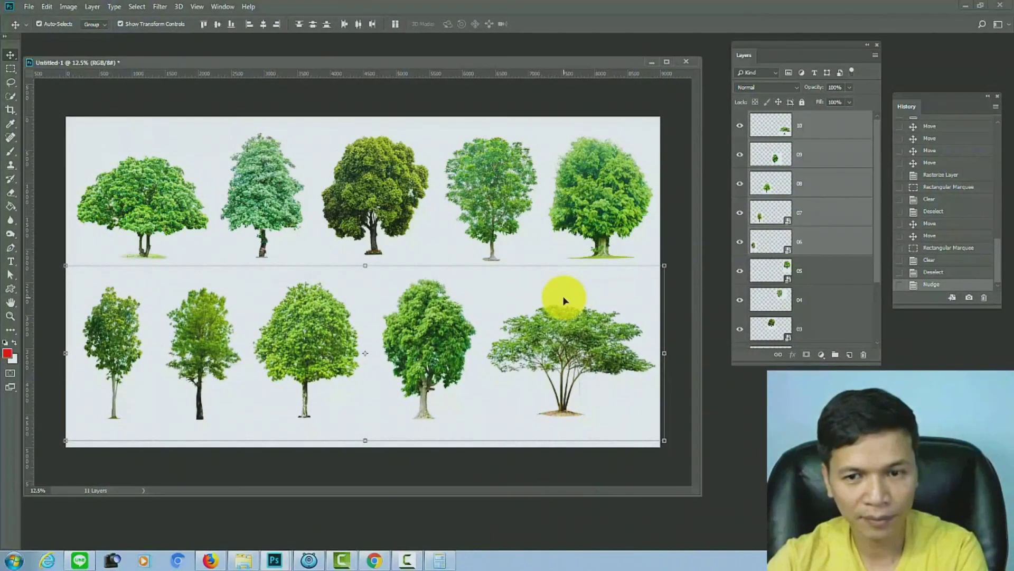
left_click(501, 96)
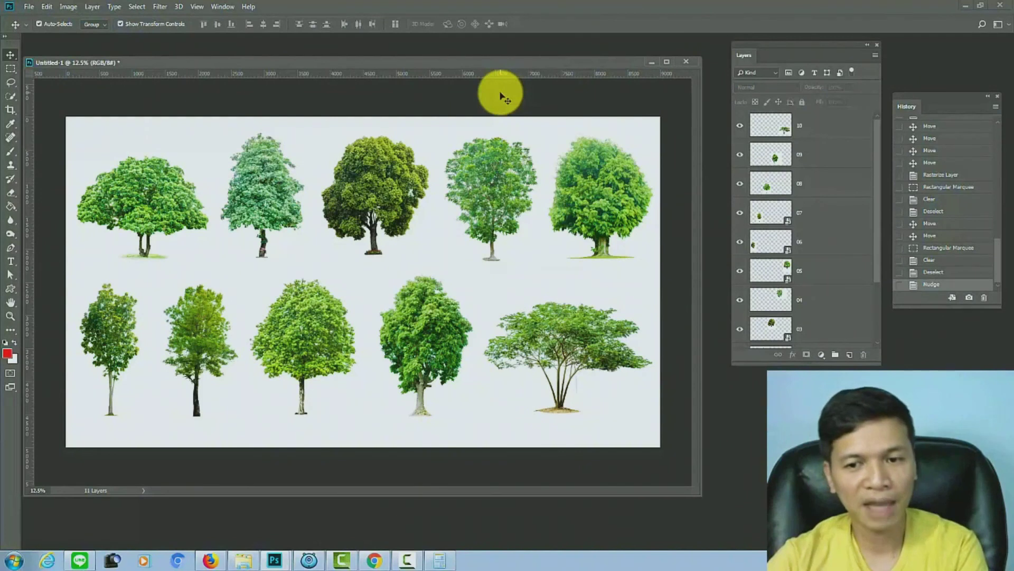
left_click(302, 418)
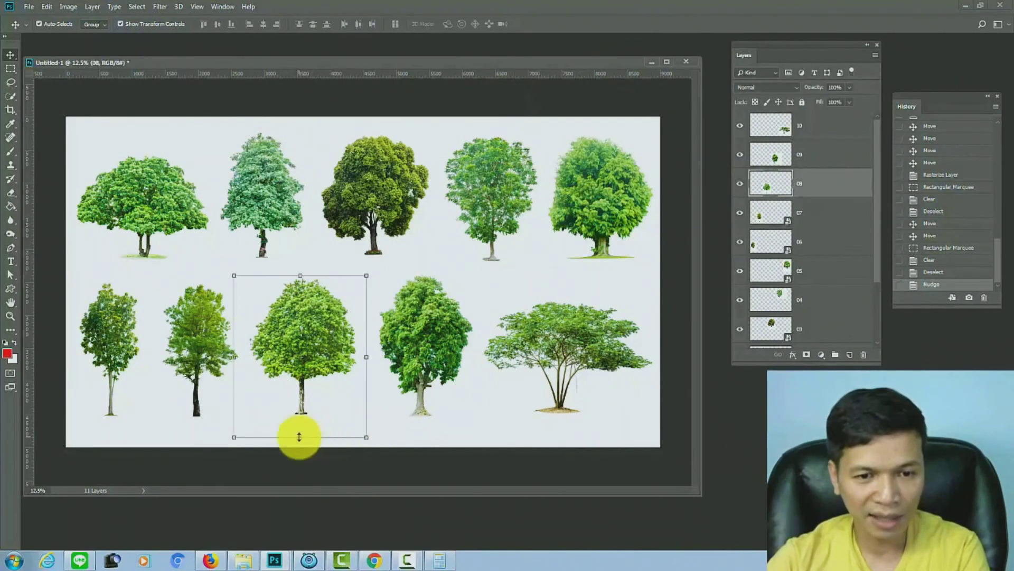
left_click(188, 464)
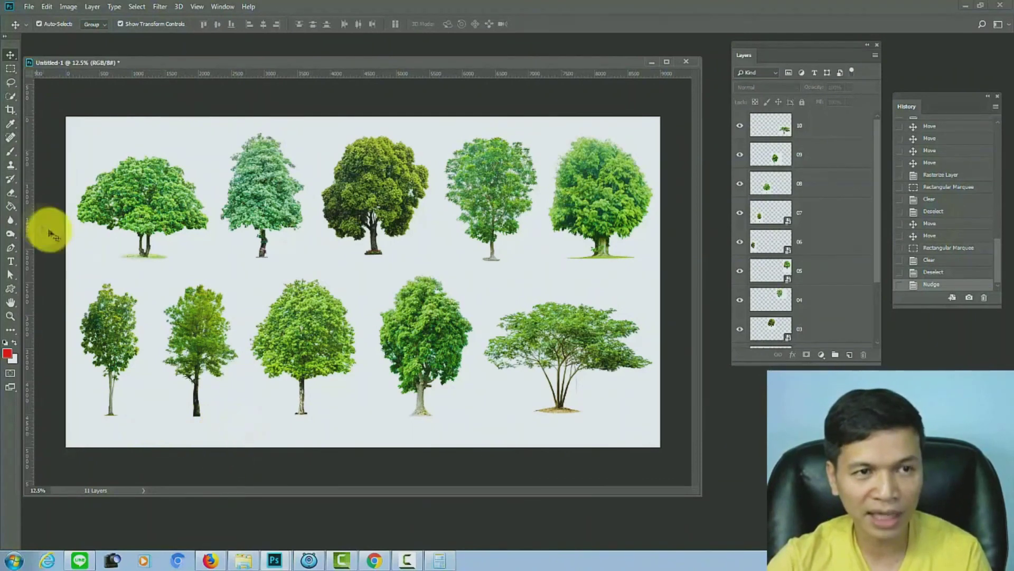
- Crop the canvas, pulling the bottom edge up closer to the trees
right_click(15, 112)
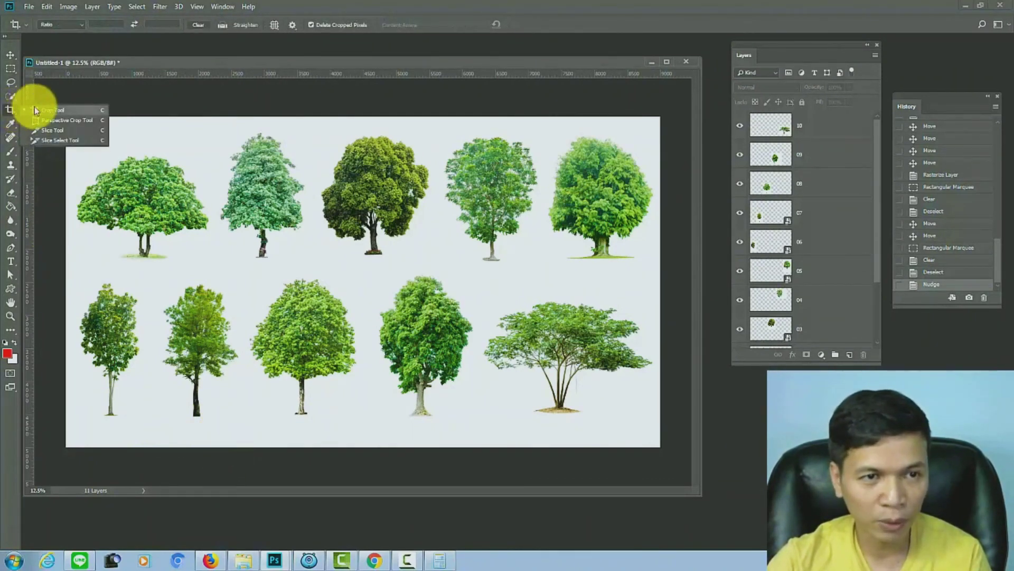
left_click(33, 106)
left_click_drag(359, 447, 366, 440)
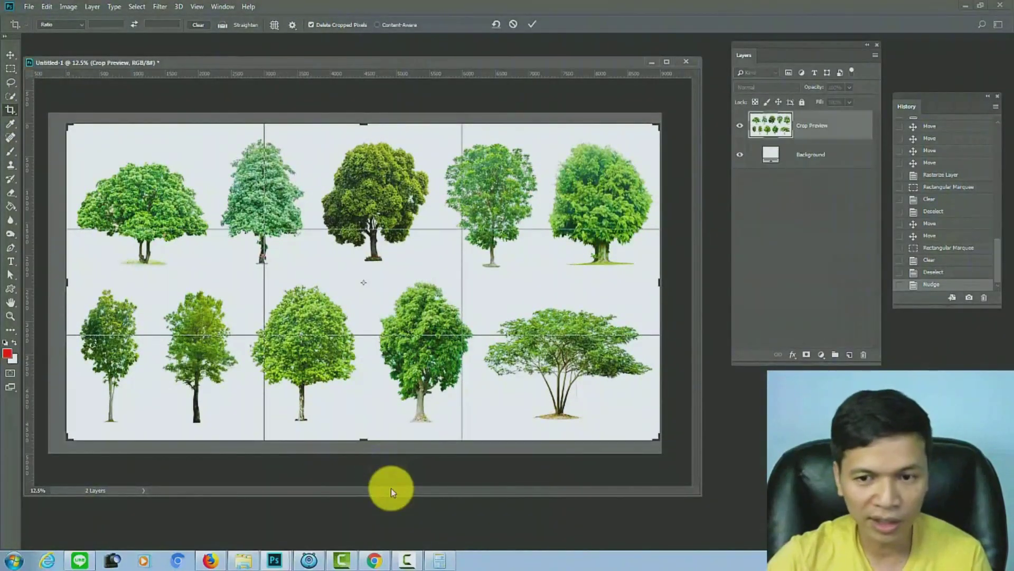
key("Return")
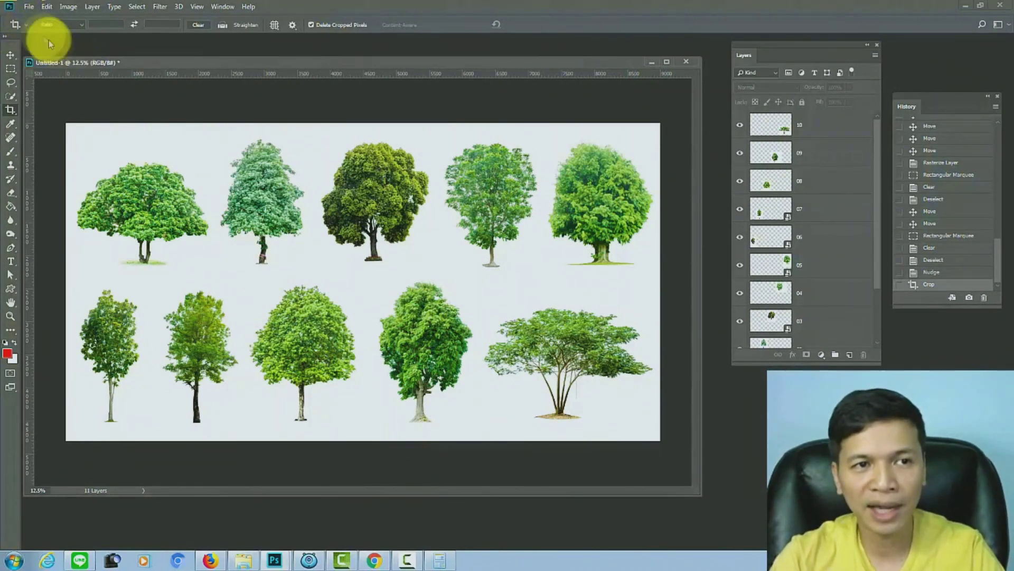
left_click(29, 6)
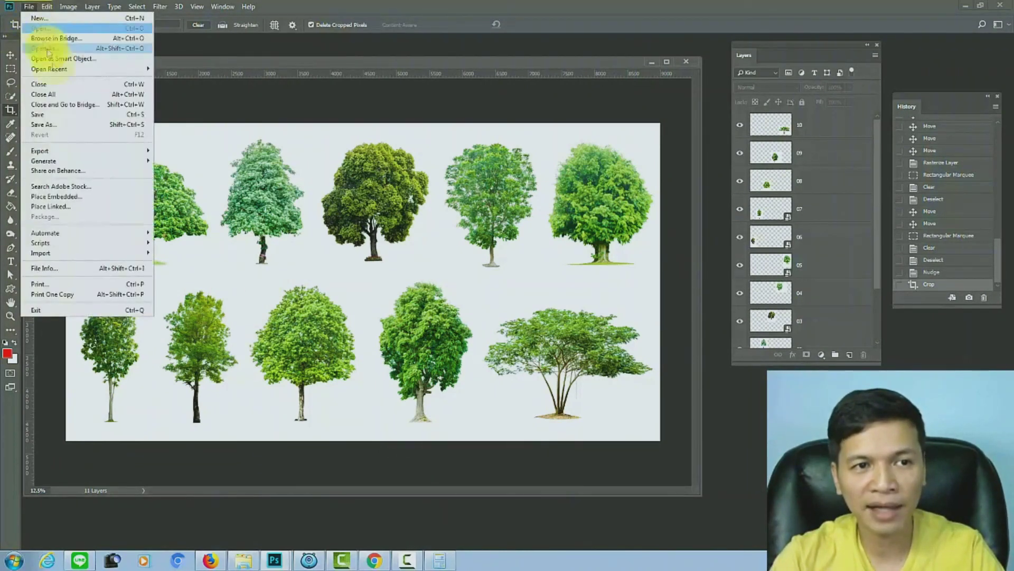
- Save the cropped composition via Save As, keeping PSD format and the name Untitled-1
left_click(75, 125)
left_click(270, 395)
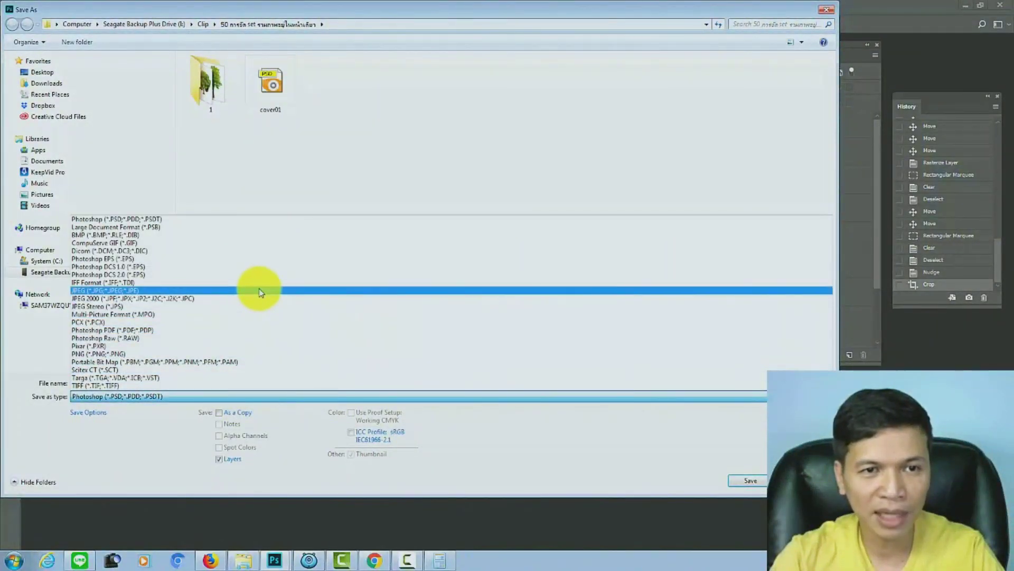
left_click(310, 219)
left_click(287, 382)
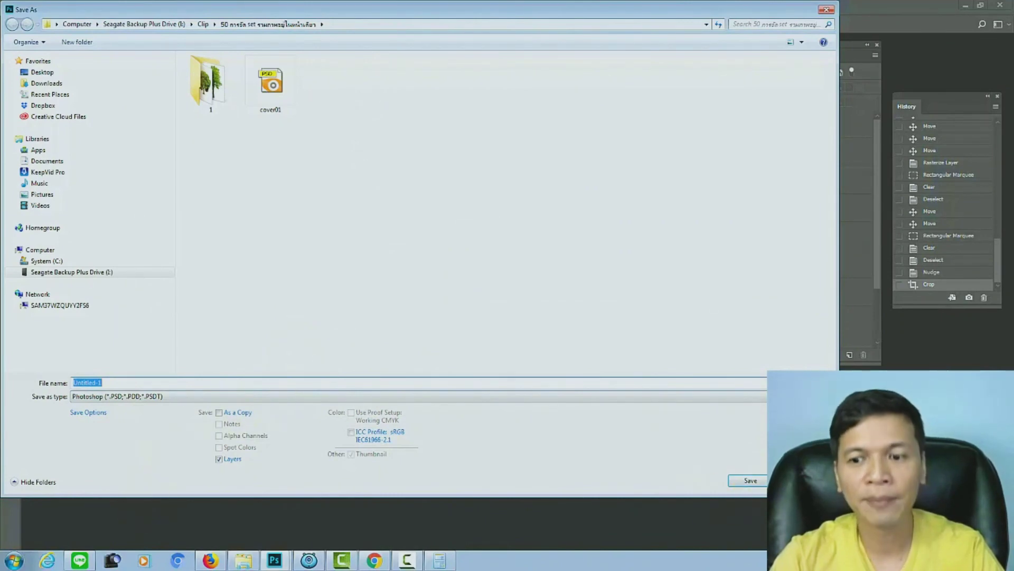
left_click(746, 481)
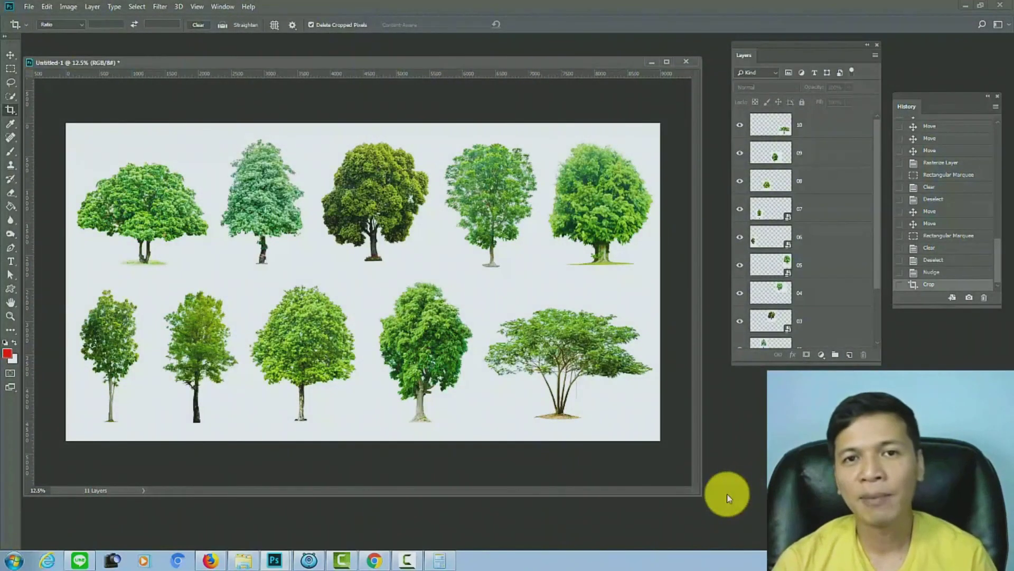